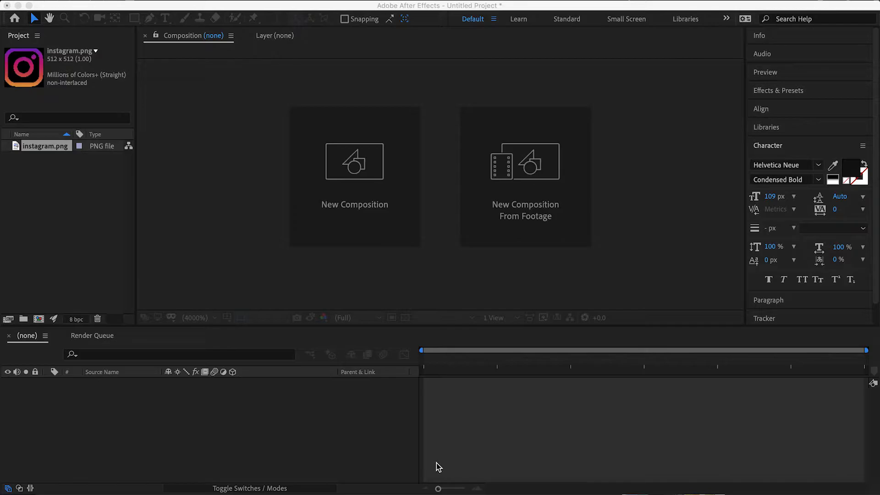
Create a composition named Comp 1 with the HDV/HDTV 720 29.97 preset, a 10-second duration and a white background
{"action": "left_click", "coordinate": [350, 174]}
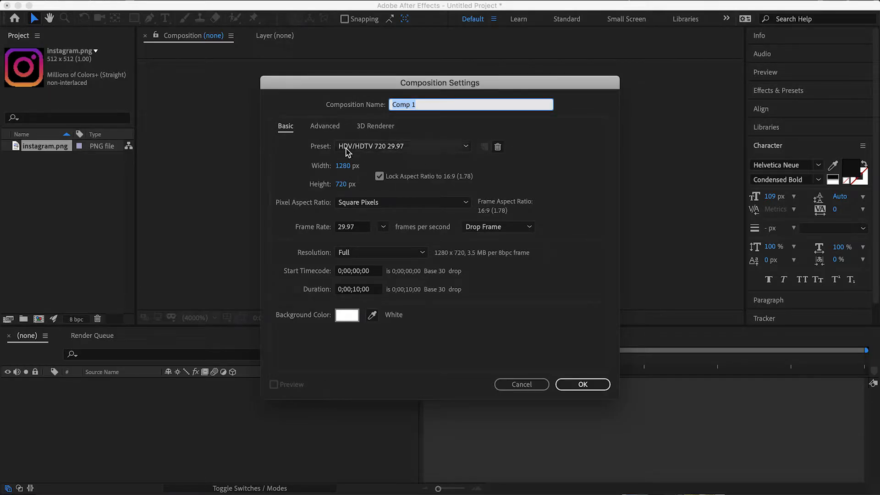
{"action": "left_click", "coordinate": [368, 148]}
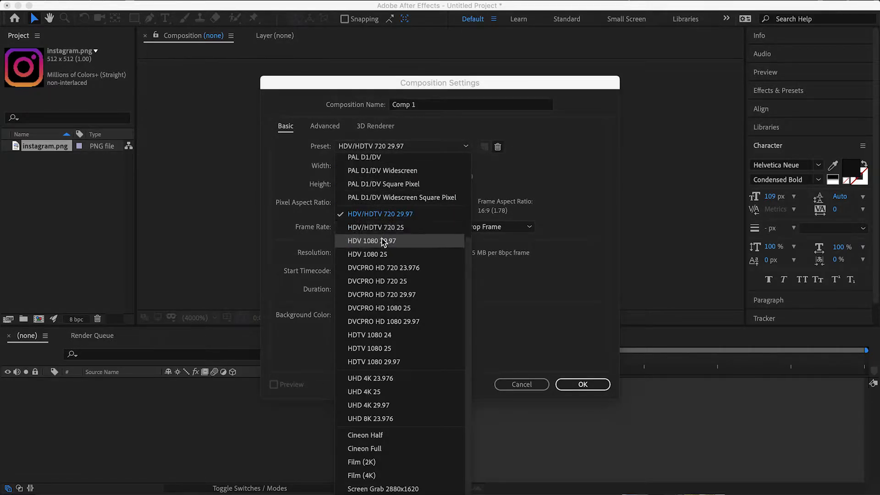
{"action": "left_click", "coordinate": [384, 216]}
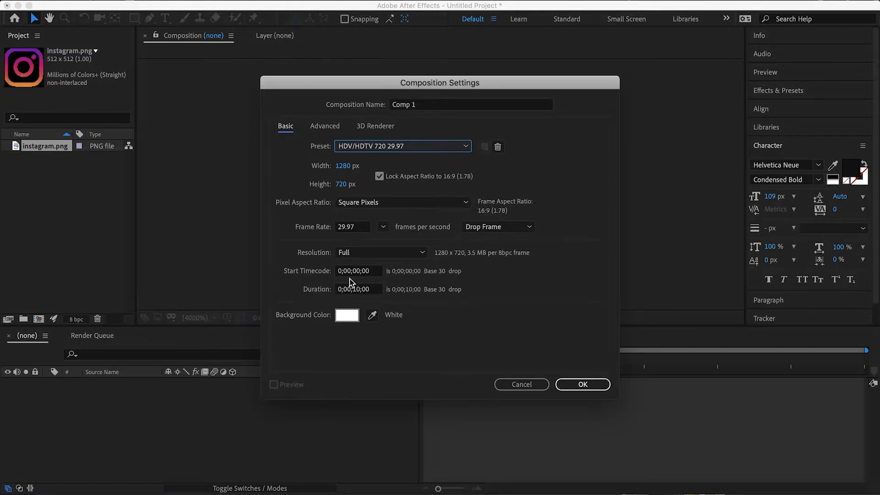
{"action": "left_click", "coordinate": [570, 383]}
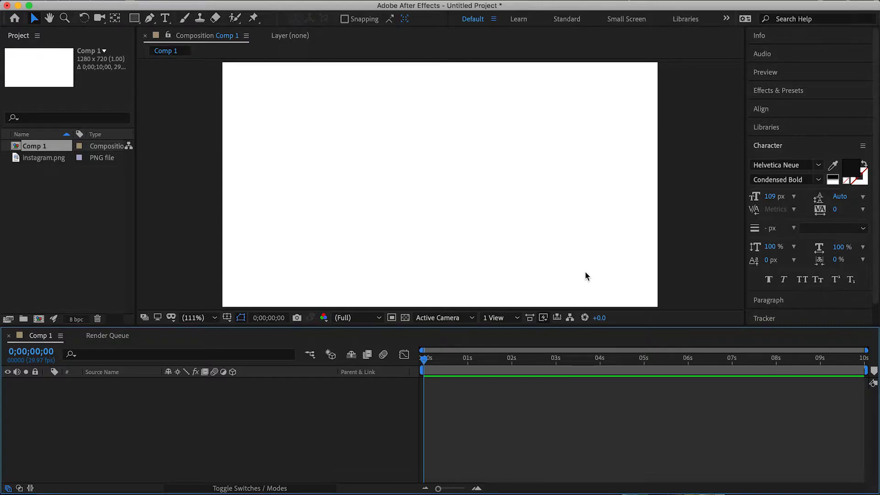
Set the Pen tool's fill colour to dark grey 3B3B3B and its stroke colour to 101010
{"action": "left_click", "coordinate": [150, 20]}
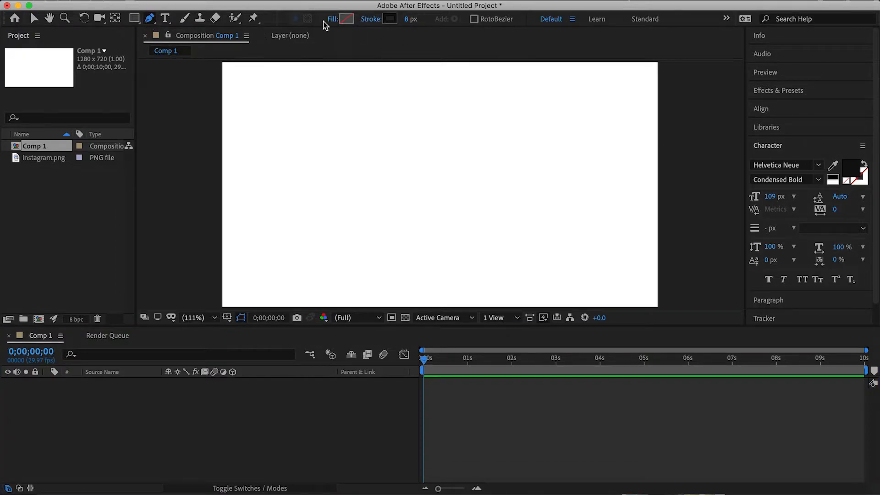
{"action": "left_click", "coordinate": [346, 18]}
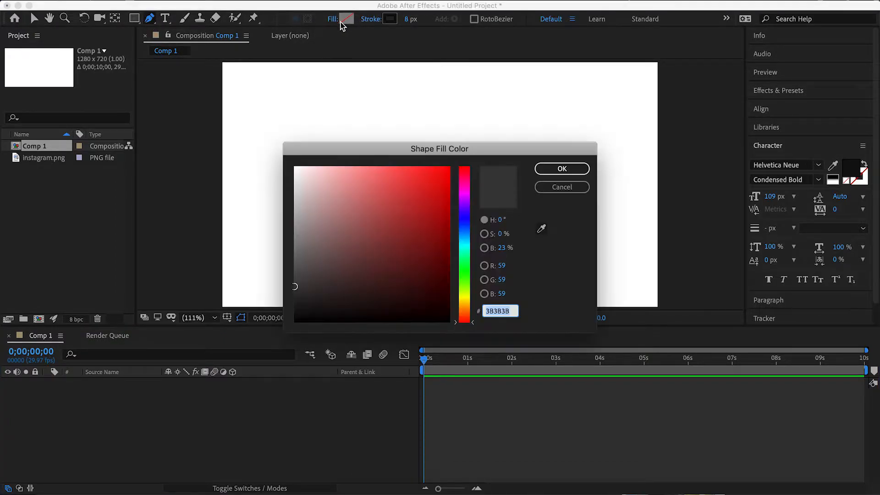
{"action": "left_click", "coordinate": [562, 168]}
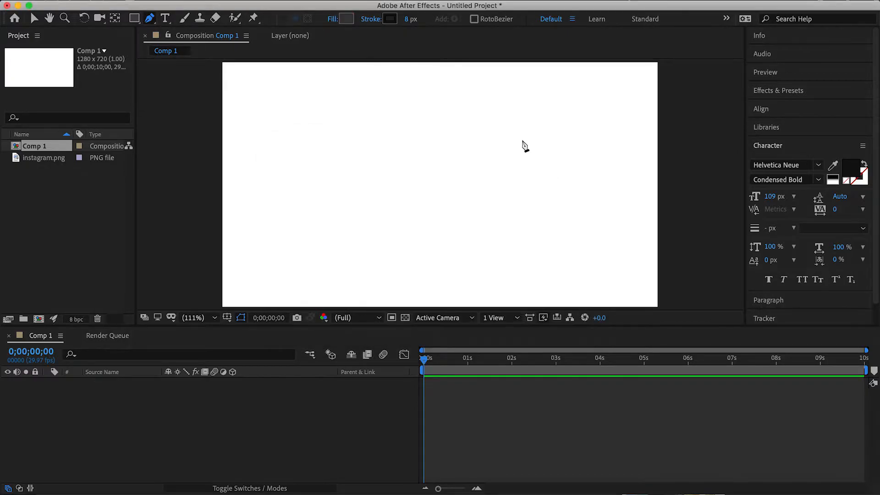
{"action": "left_click", "coordinate": [347, 19]}
{"action": "key", "text": "Return"}
{"action": "left_click", "coordinate": [346, 19]}
{"action": "left_click", "coordinate": [537, 169]}
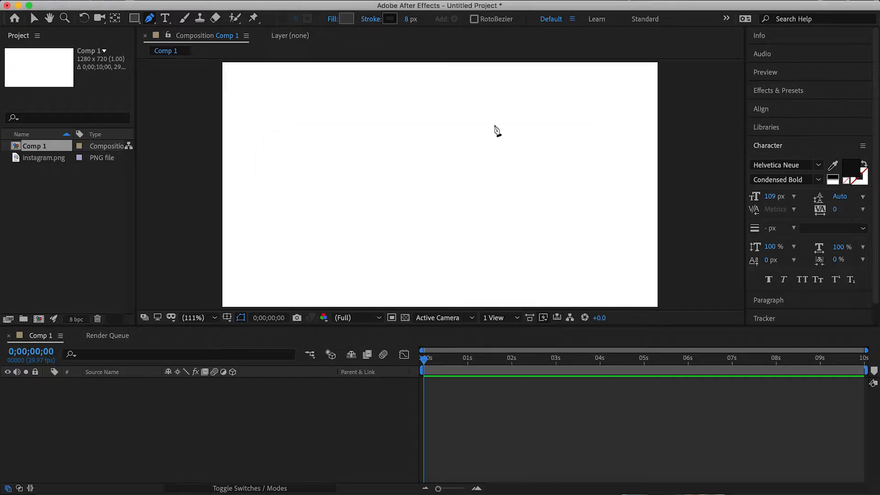
{"action": "left_click", "coordinate": [390, 19]}
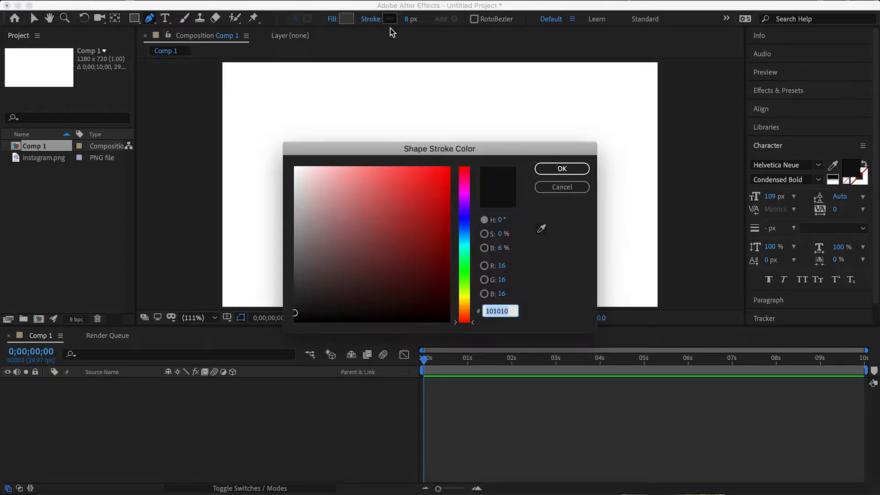
{"action": "left_click", "coordinate": [553, 170]}
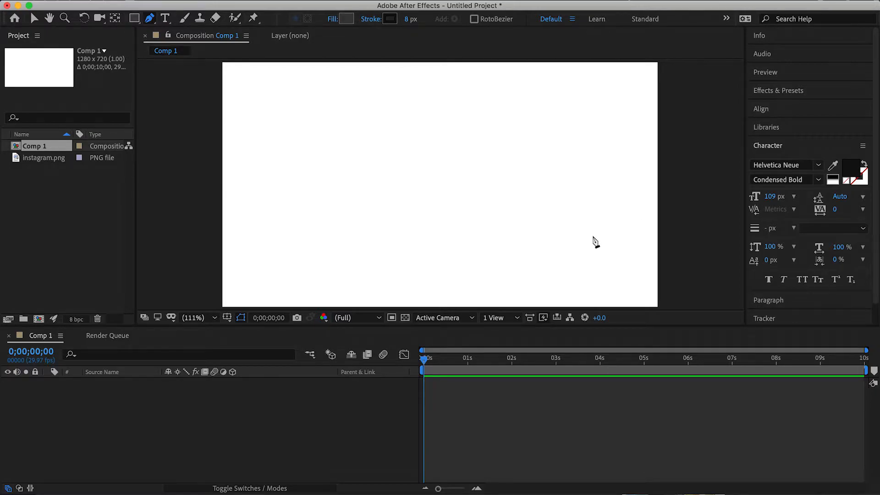
Draw a short vertical line in the composition's lower right area and set its stroke width to 8 px
{"action": "left_click", "coordinate": [539, 245]}
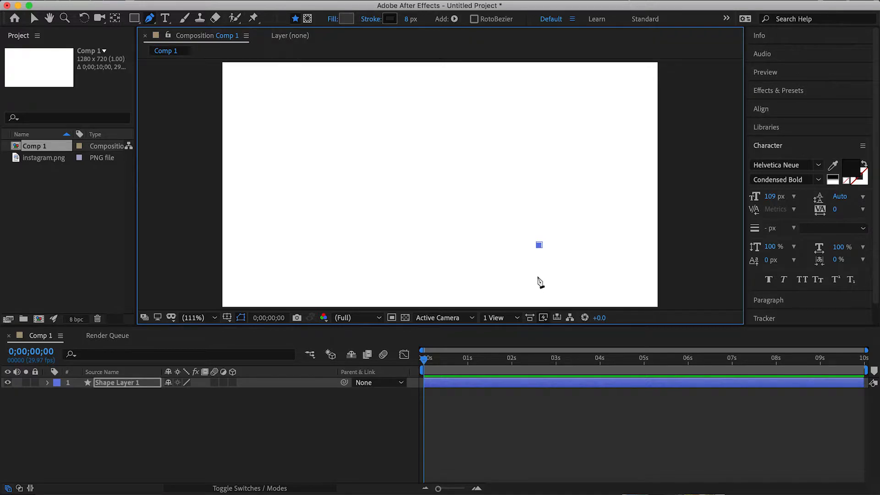
{"action": "left_click", "coordinate": [539, 269]}
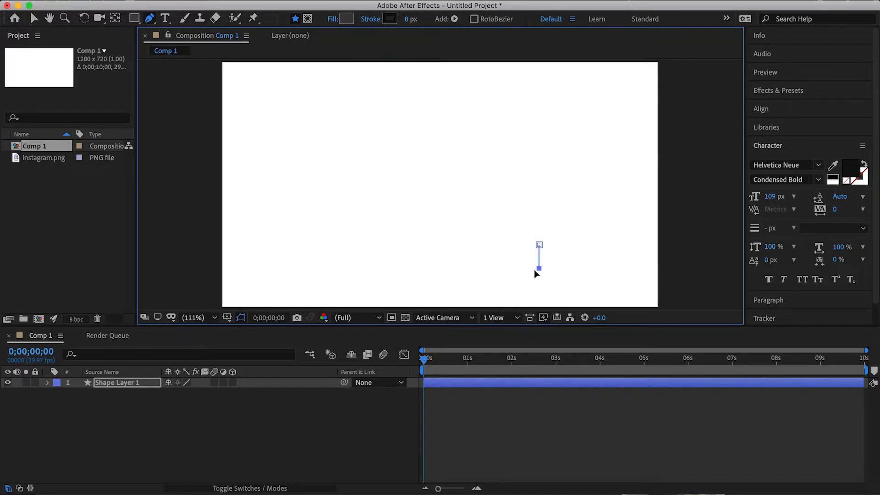
{"action": "scroll", "coordinate": [542, 265], "scroll_direction": "down", "scroll_amount": 1}
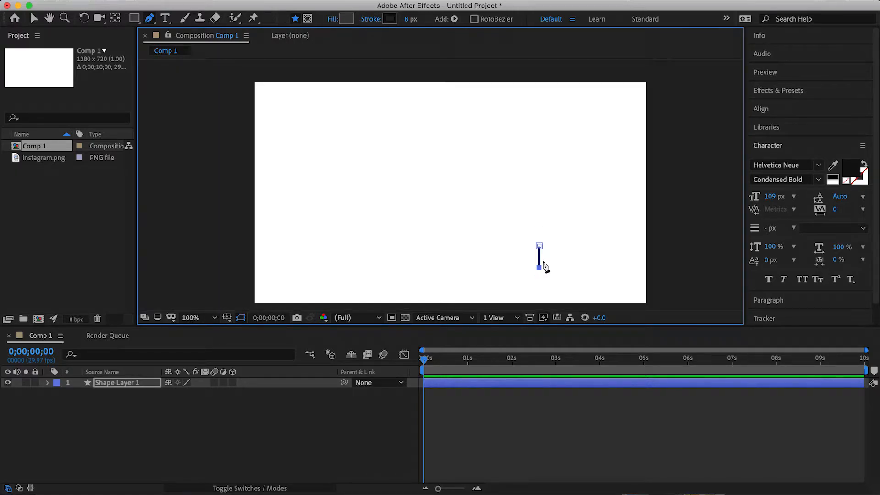
{"action": "left_click_drag", "start_coordinate": [406, 19], "coordinate": [410, 20]}
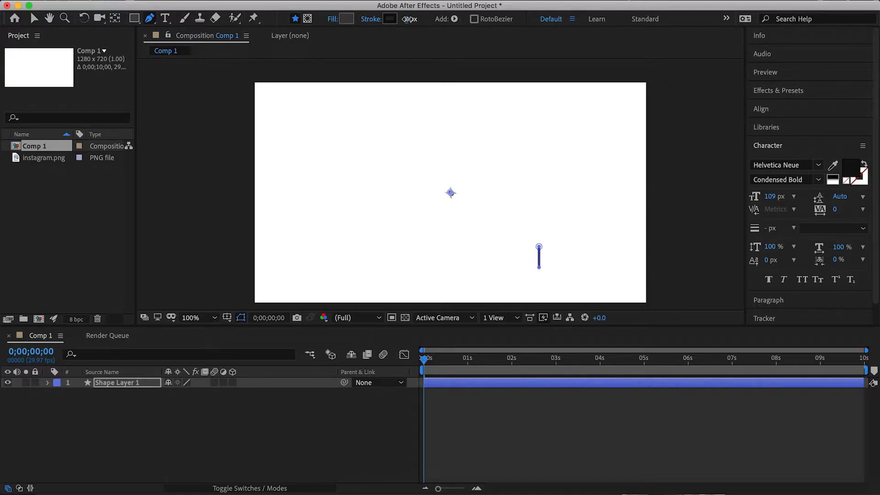
{"action": "left_click", "coordinate": [408, 20]}
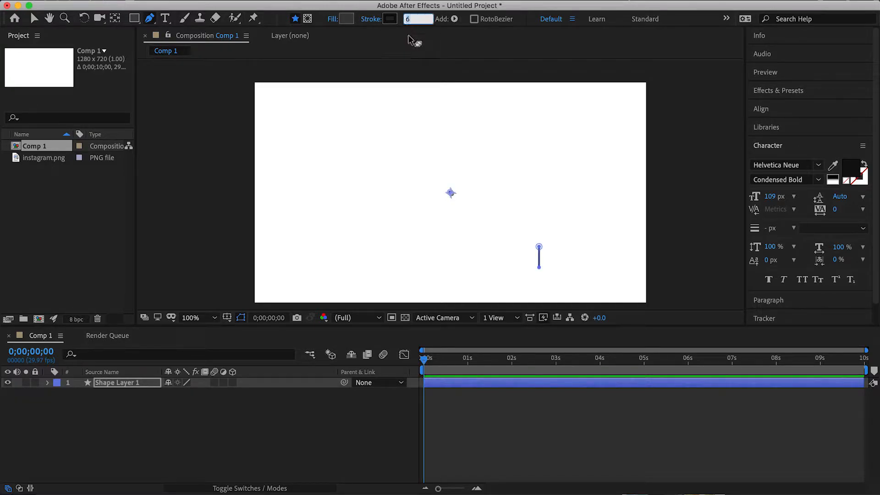
{"action": "type", "text": "8"}
{"action": "key", "text": "Return"}
Shift the line's shape layer left by setting its position to 579, 360
{"action": "left_click", "coordinate": [56, 389]}
{"action": "left_click", "coordinate": [46, 384]}
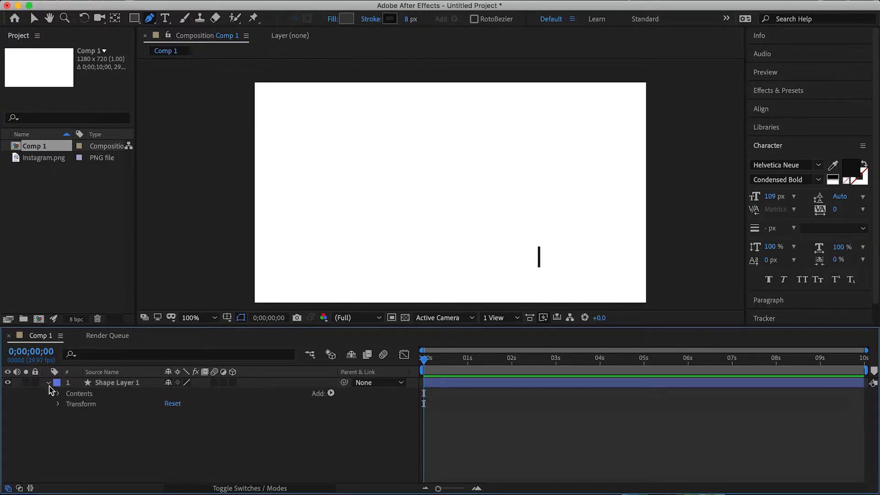
{"action": "left_click", "coordinate": [57, 403]}
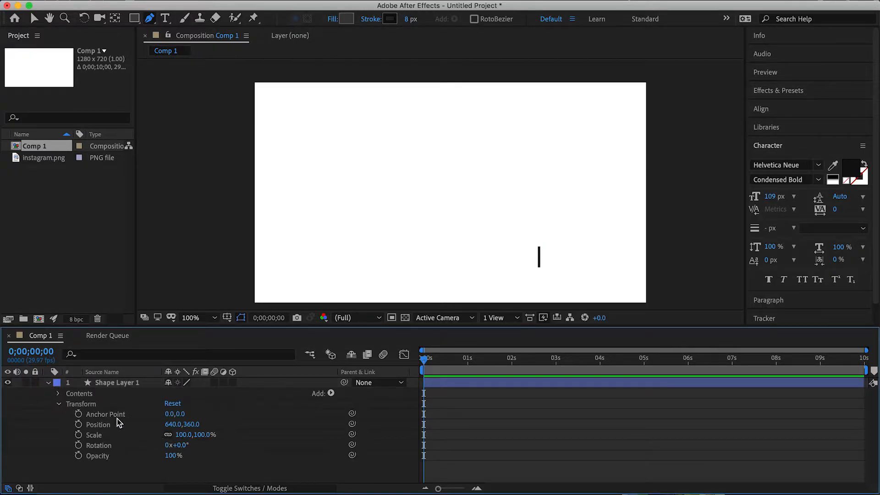
{"action": "left_click_drag", "start_coordinate": [176, 424], "coordinate": [142, 432]}
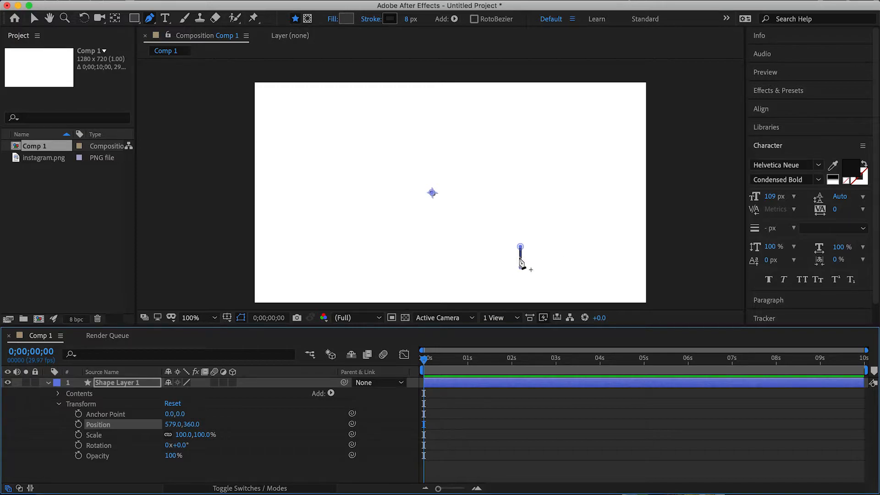
Center the shape layer's anchor point in its layer content and collapse the layer's properties
{"action": "left_click", "coordinate": [115, 386]}
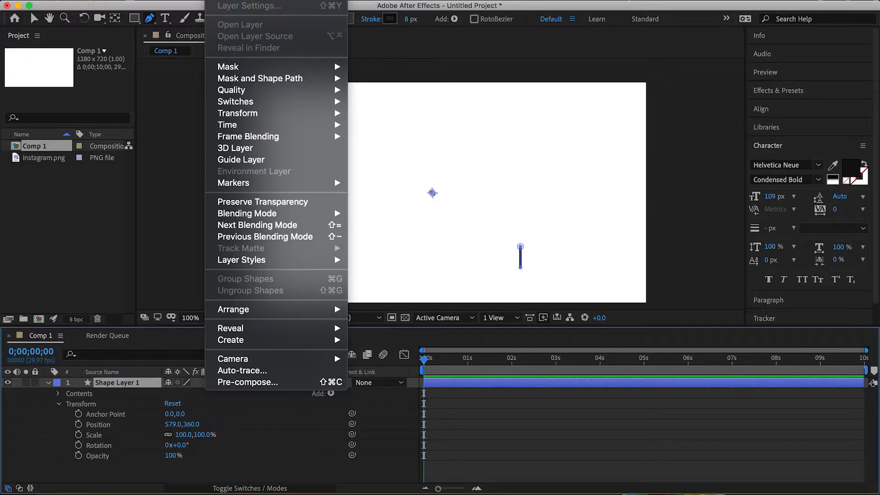
{"action": "mouse_move", "coordinate": [248, 114]}
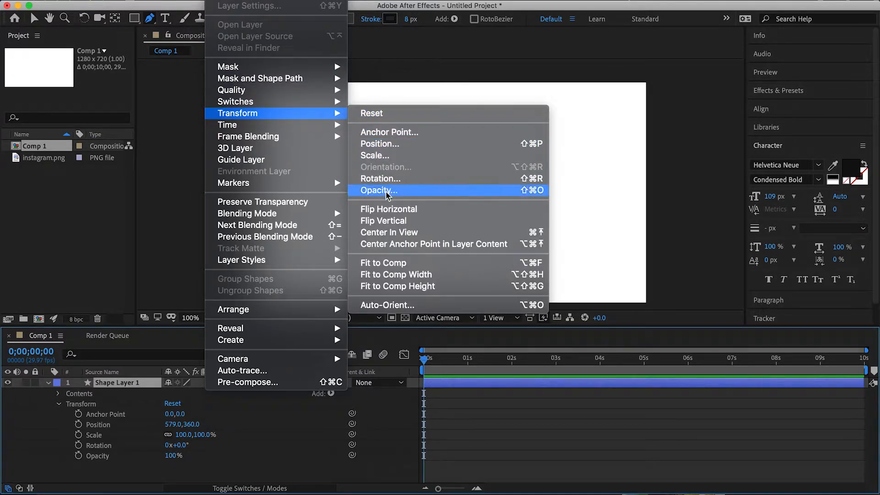
{"action": "left_click", "coordinate": [396, 244]}
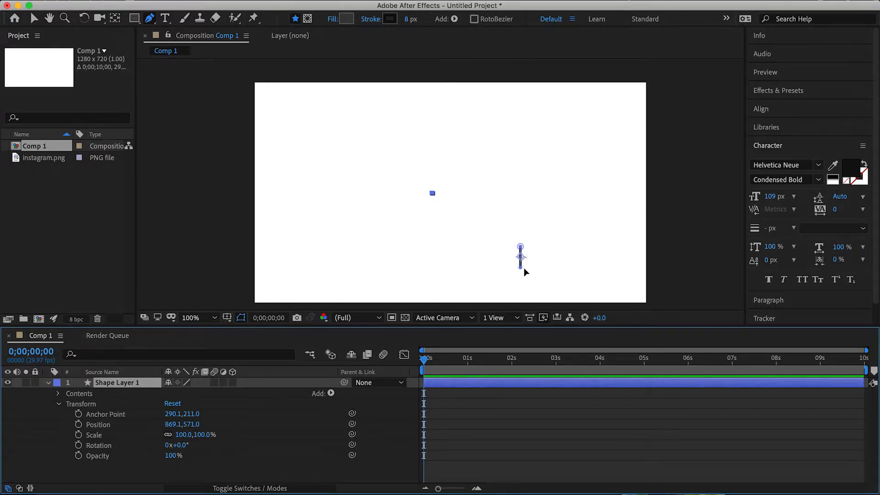
{"action": "left_click", "coordinate": [48, 383]}
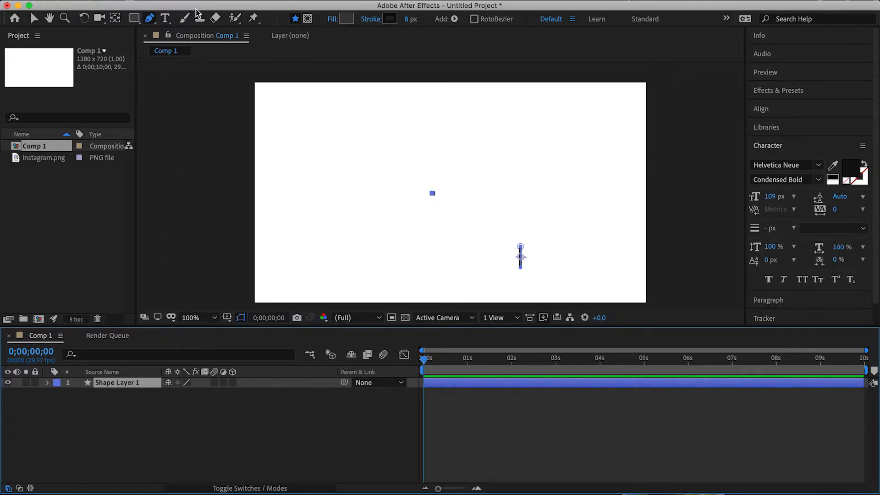
Add a text box just right of the vertical line containing the word "Instagram"
{"action": "left_click", "coordinate": [165, 18]}
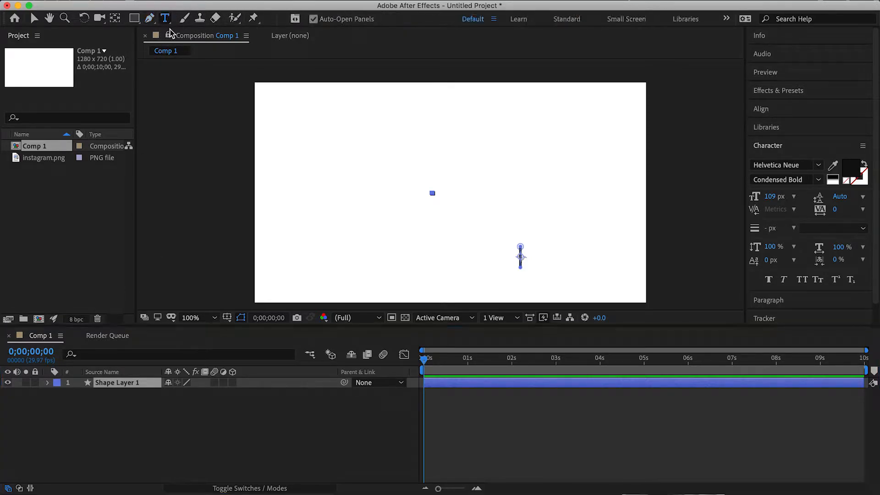
{"action": "left_click_drag", "start_coordinate": [530, 245], "coordinate": [619, 271]}
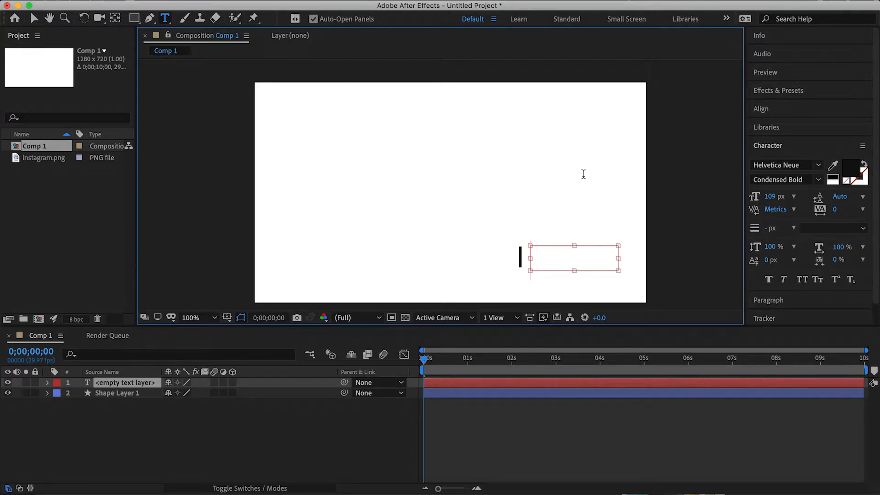
{"action": "type", "text": "ja"}
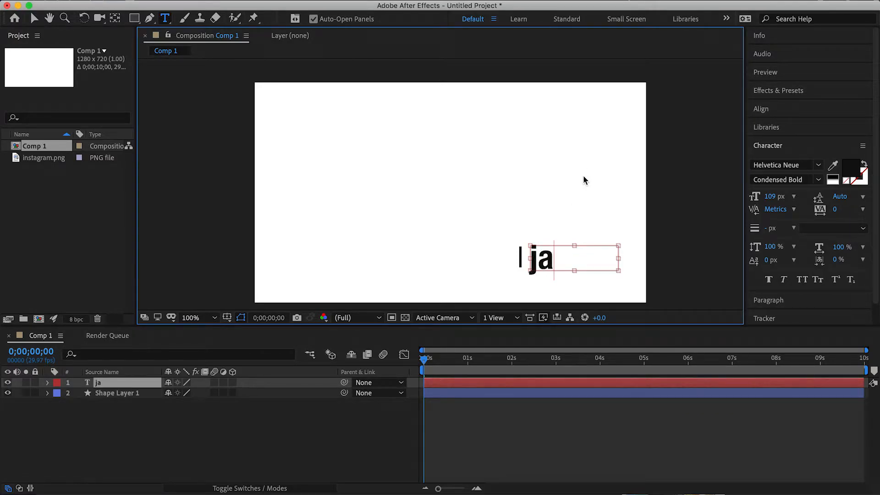
{"action": "key", "text": "BackSpace"}
{"action": "key", "text": "BackSpace"}
{"action": "type", "text": "Ina"}
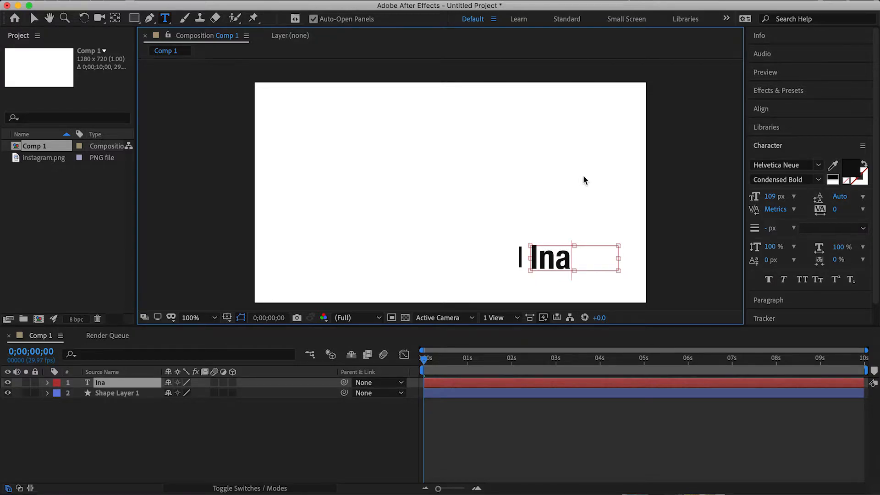
{"action": "key", "text": "BackSpace"}
{"action": "type", "text": "st"}
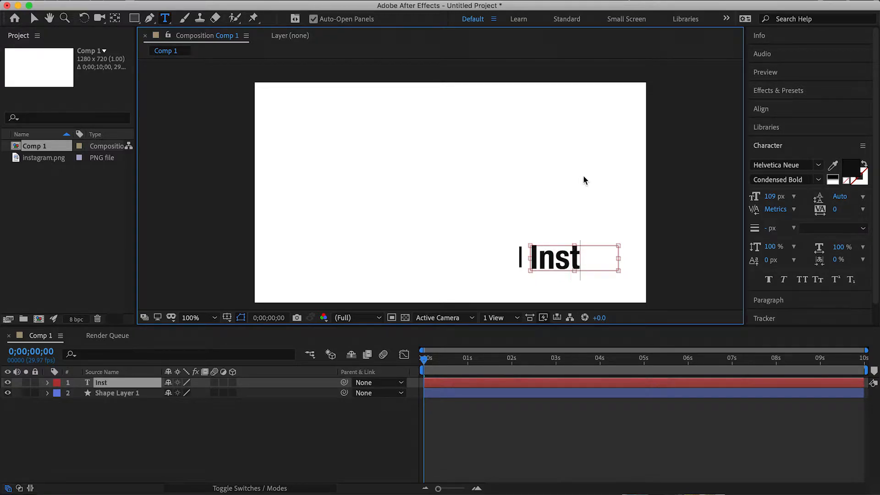
{"action": "type", "text": "agram"}
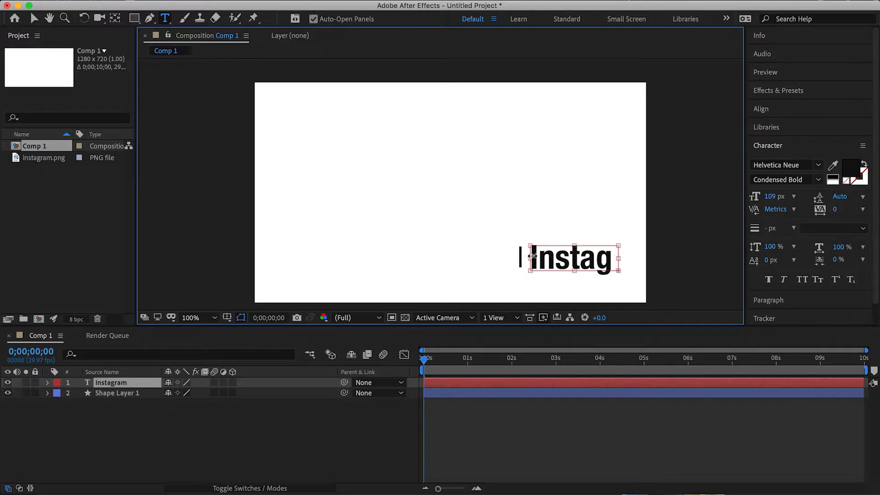
Try to shrink the visible letters of the "Instagram" text part by part
{"action": "left_click_drag", "start_coordinate": [534, 255], "coordinate": [599, 258]}
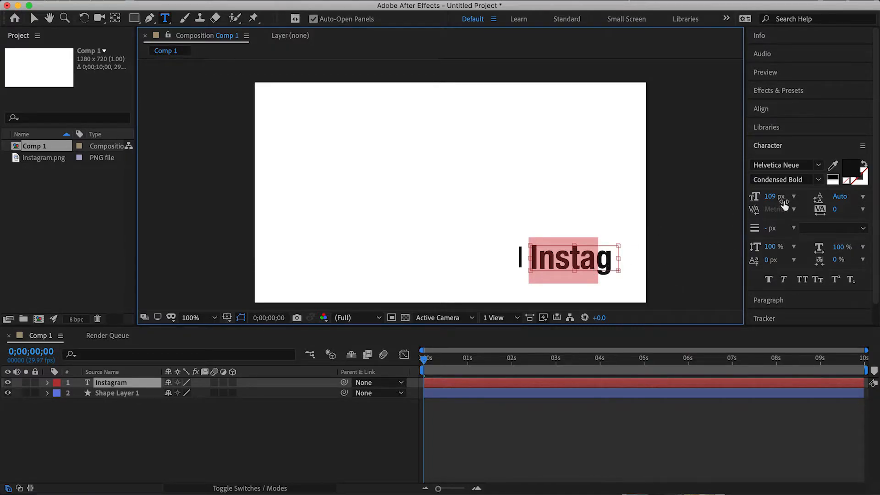
{"action": "left_click_drag", "start_coordinate": [777, 202], "coordinate": [734, 201]}
{"action": "left_click", "coordinate": [595, 259]}
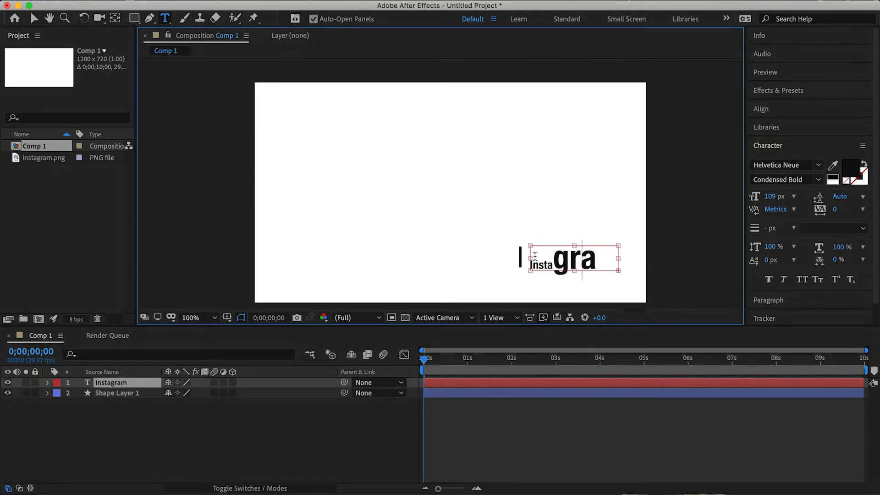
{"action": "left_click_drag", "start_coordinate": [532, 259], "coordinate": [586, 268]}
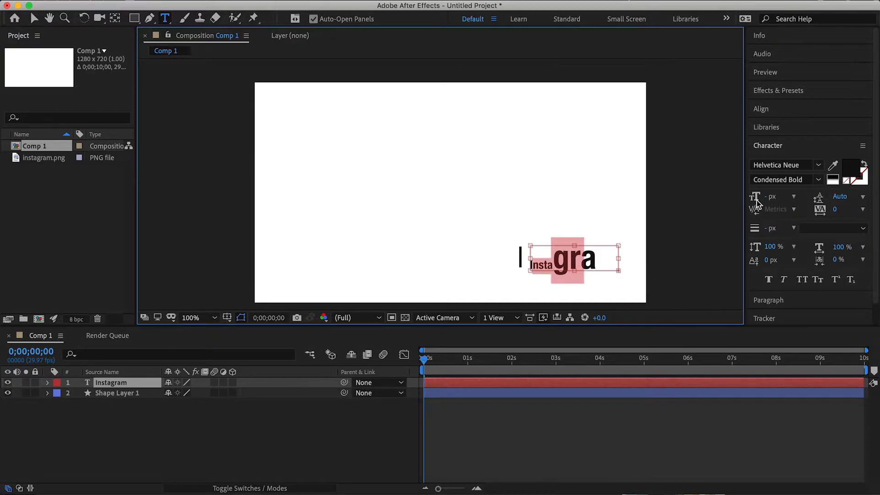
{"action": "left_click_drag", "start_coordinate": [772, 198], "coordinate": [754, 198]}
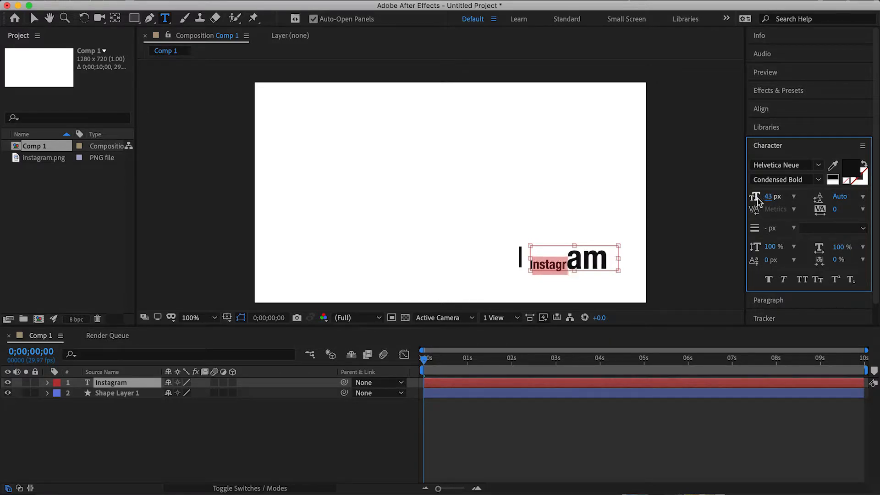
{"action": "left_click", "coordinate": [603, 264]}
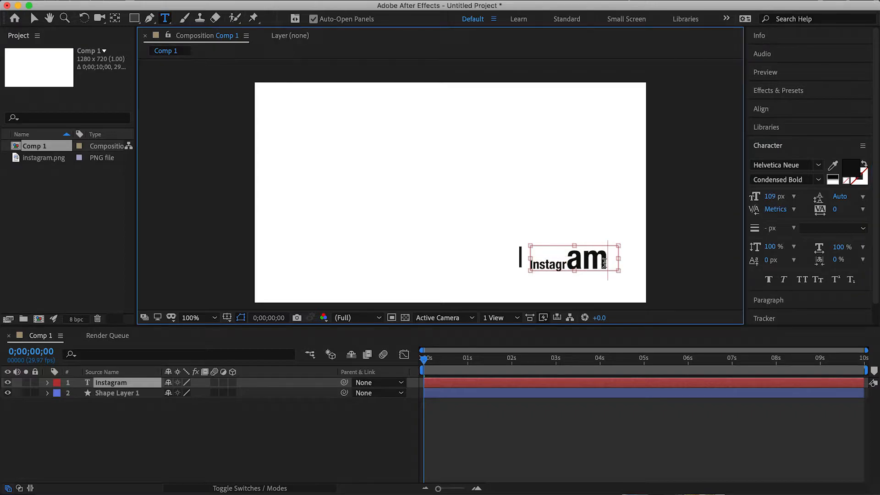
{"action": "left_click_drag", "start_coordinate": [605, 263], "coordinate": [532, 264]}
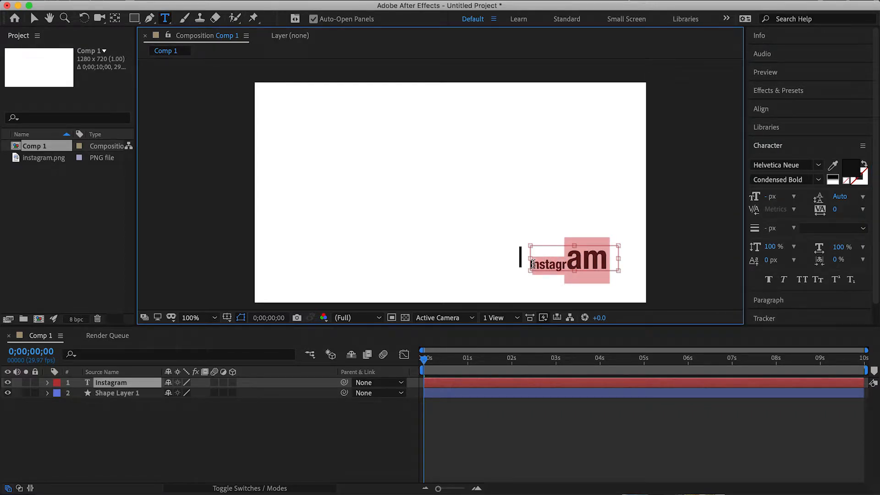
{"action": "left_click", "coordinate": [532, 264]}
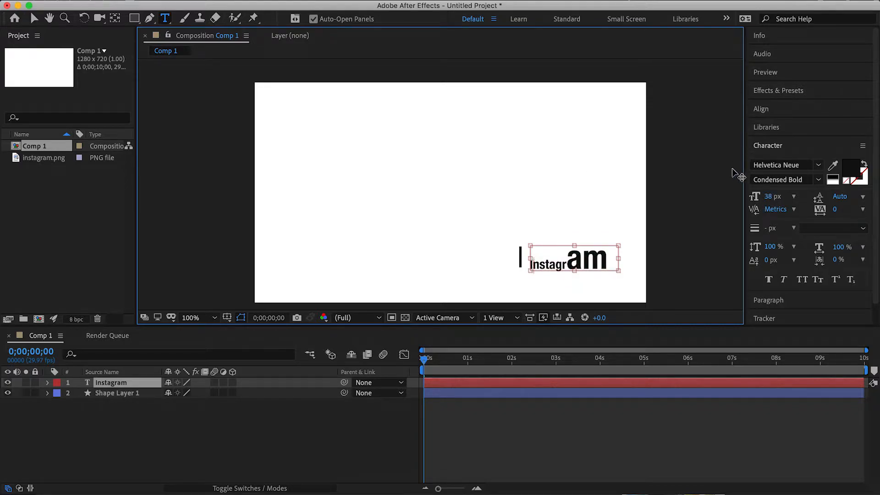
Select the whole word "Instagram" and set its font size to 59 px
{"action": "left_click", "coordinate": [603, 262]}
{"action": "left_click_drag", "start_coordinate": [603, 262], "coordinate": [524, 265]}
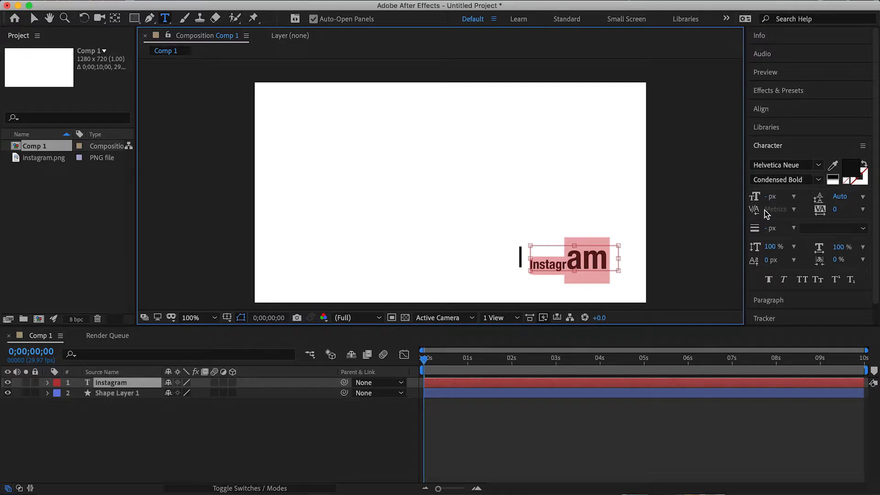
{"action": "left_click", "coordinate": [775, 197]}
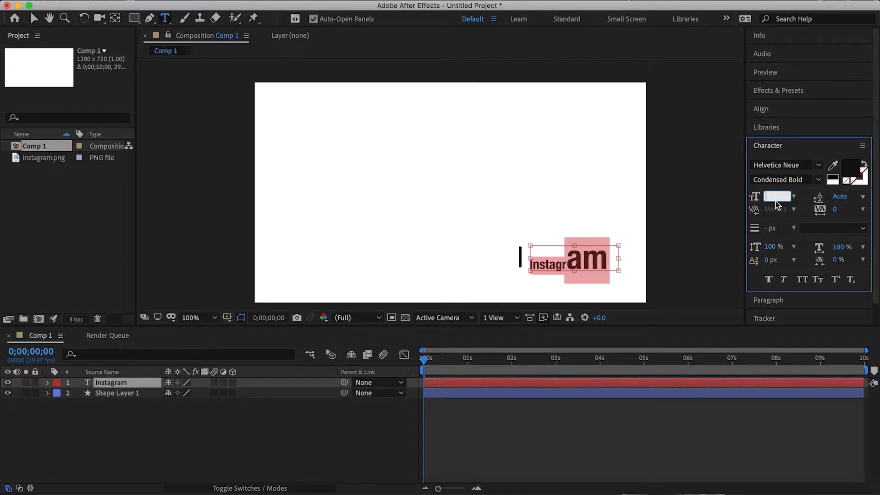
{"action": "left_click", "coordinate": [793, 197]}
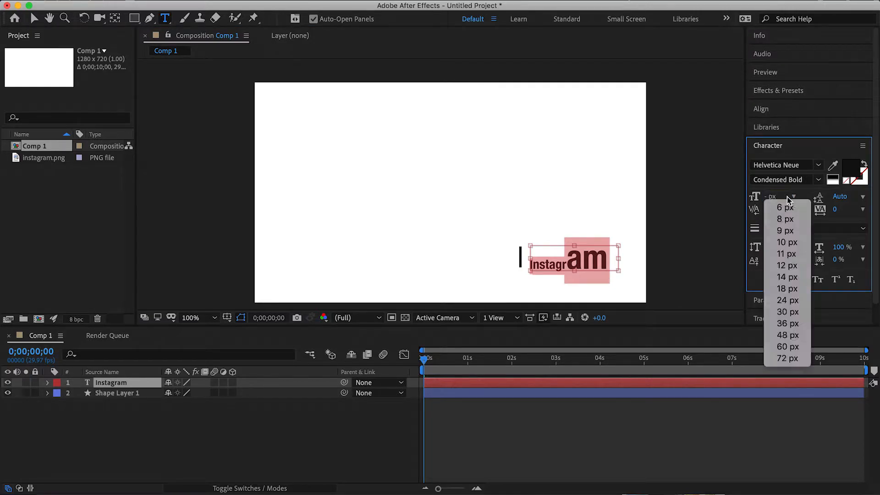
{"action": "left_click", "coordinate": [784, 266]}
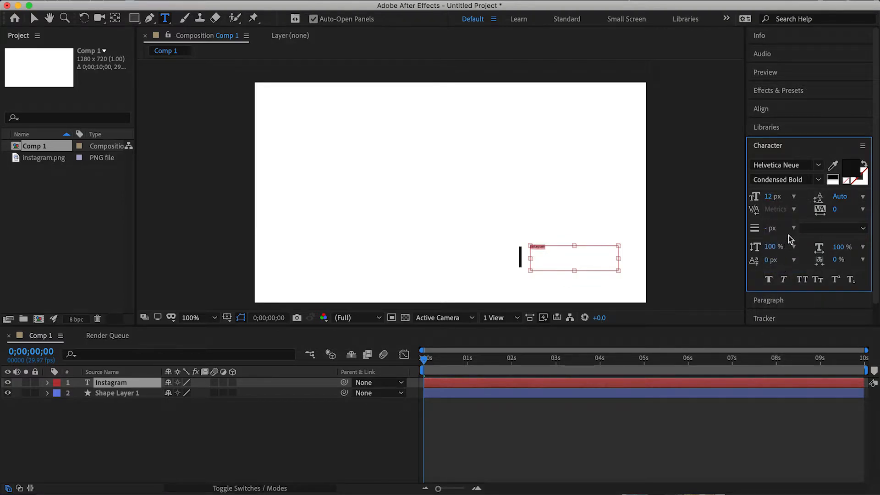
{"action": "left_click_drag", "start_coordinate": [774, 198], "coordinate": [820, 211]}
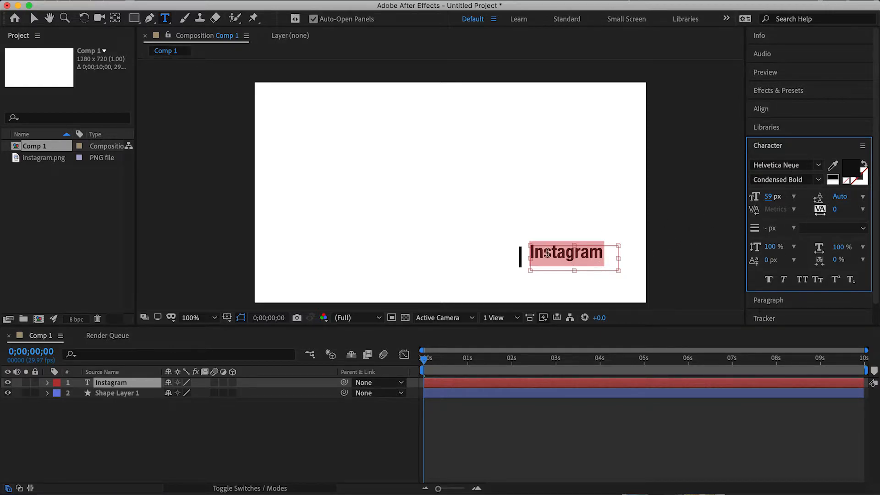
{"action": "left_click", "coordinate": [564, 275]}
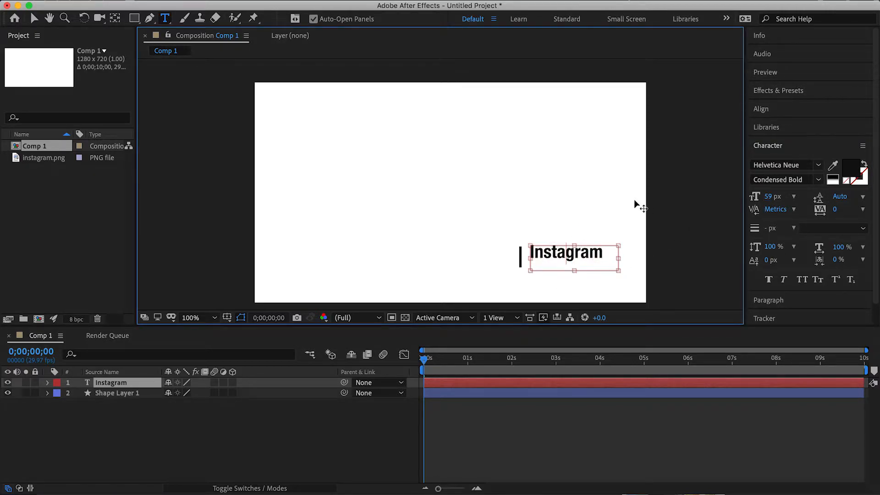
Move the "Instagram" text close against the vertical line's right side
{"action": "key", "text": "Right"}
{"action": "left_click", "coordinate": [34, 18]}
{"action": "left_click", "coordinate": [537, 219]}
{"action": "left_click", "coordinate": [555, 262]}
{"action": "left_click_drag", "start_coordinate": [553, 260], "coordinate": [546, 263]}
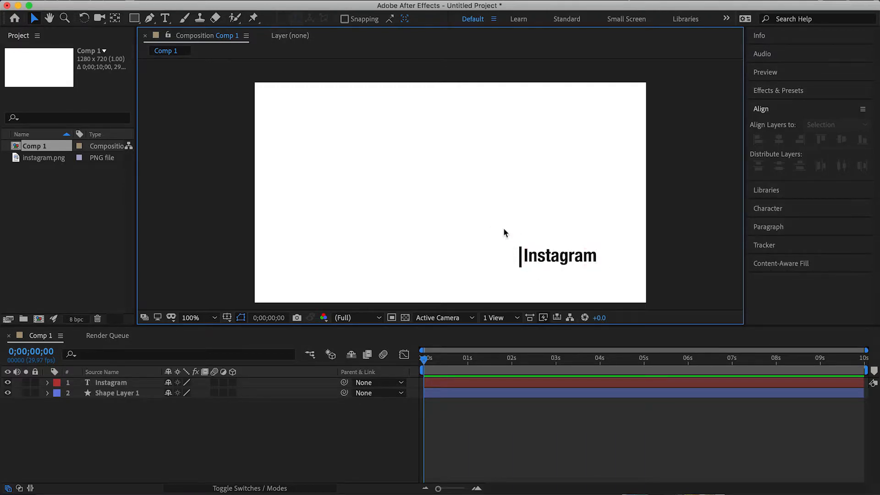
Add instagram.png to the composition and scale it down to an icon about as tall as the vertical line, just left of it
{"action": "left_click", "coordinate": [48, 160]}
{"action": "left_click_drag", "start_coordinate": [25, 73], "coordinate": [426, 203]}
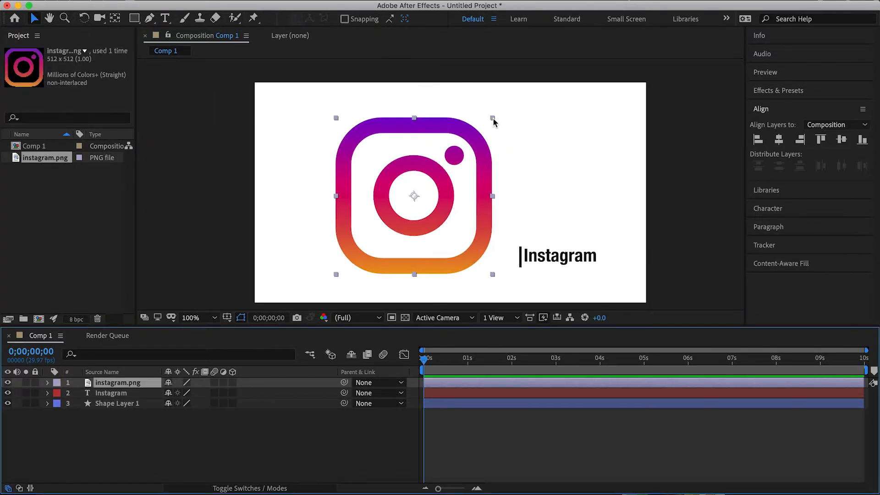
{"action": "left_click_drag", "start_coordinate": [493, 120], "coordinate": [516, 249]}
{"action": "scroll", "coordinate": [522, 267], "scroll_direction": "up", "scroll_amount": 5}
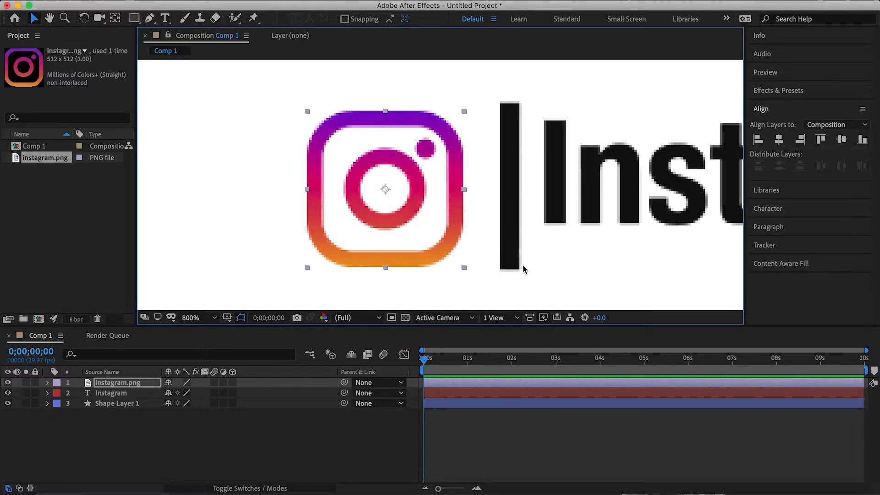
{"action": "scroll", "coordinate": [522, 268], "scroll_direction": "down", "scroll_amount": 3}
{"action": "left_click_drag", "start_coordinate": [508, 229], "coordinate": [507, 231]}
{"action": "left_click", "coordinate": [453, 213]}
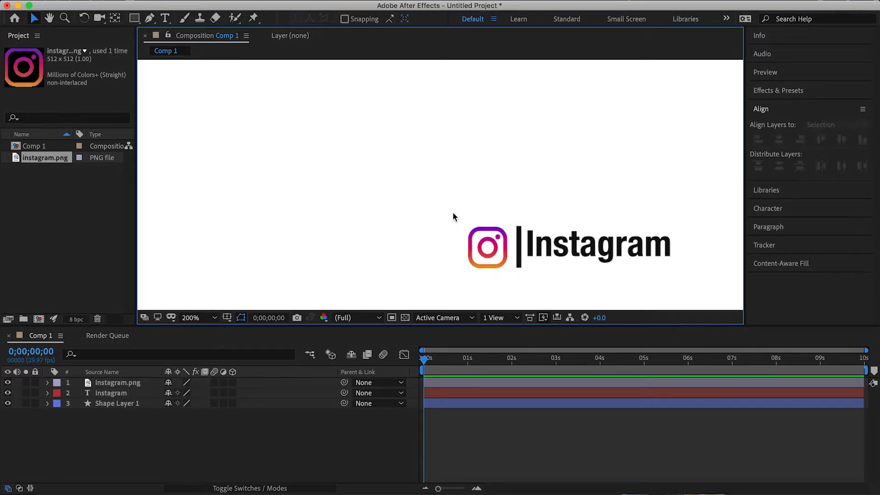
Enlarge the Instagram icon slightly and move it closer to the vertical line
{"action": "left_click", "coordinate": [477, 248]}
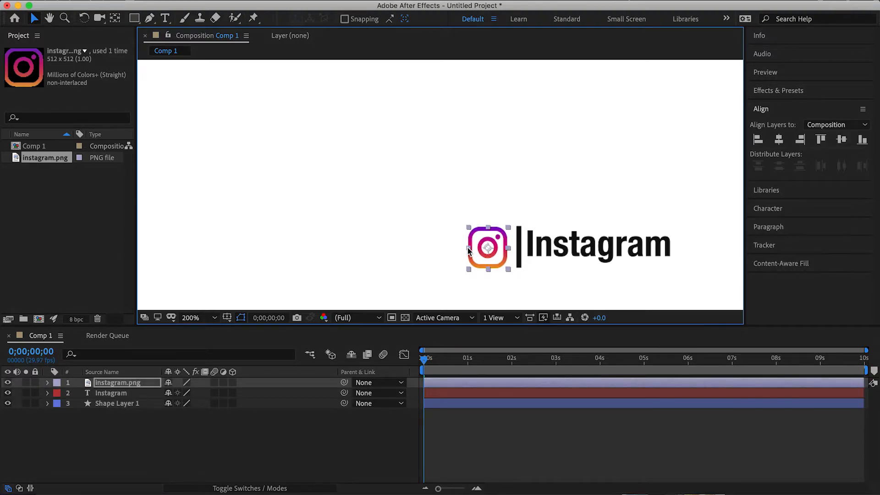
{"action": "left_click", "coordinate": [451, 215]}
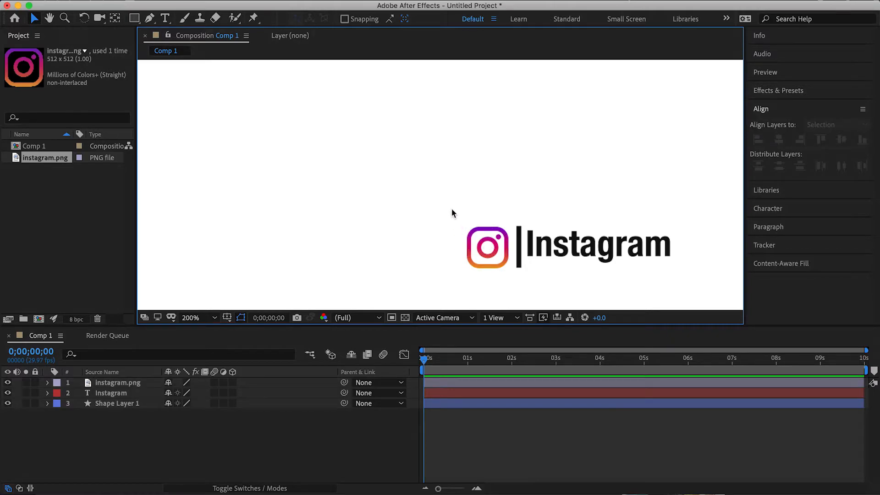
{"action": "left_click_drag", "start_coordinate": [487, 249], "coordinate": [493, 247]}
{"action": "left_click", "coordinate": [478, 179]}
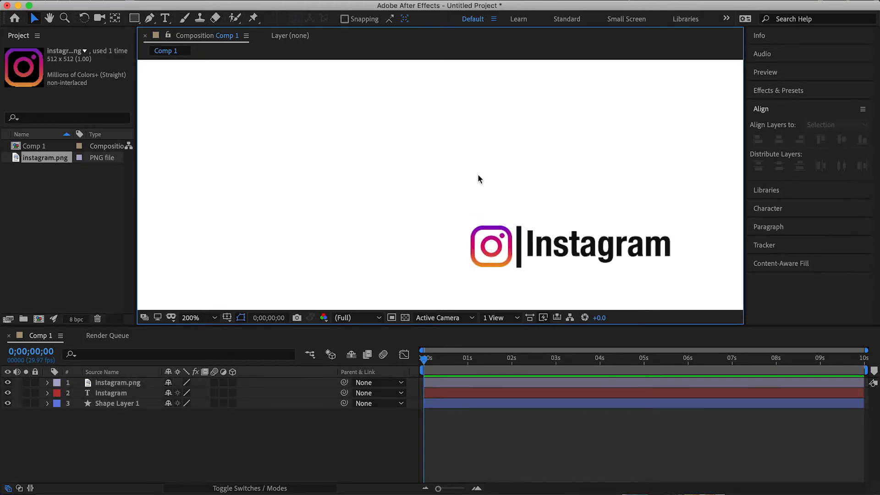
{"action": "left_click", "coordinate": [202, 317]}
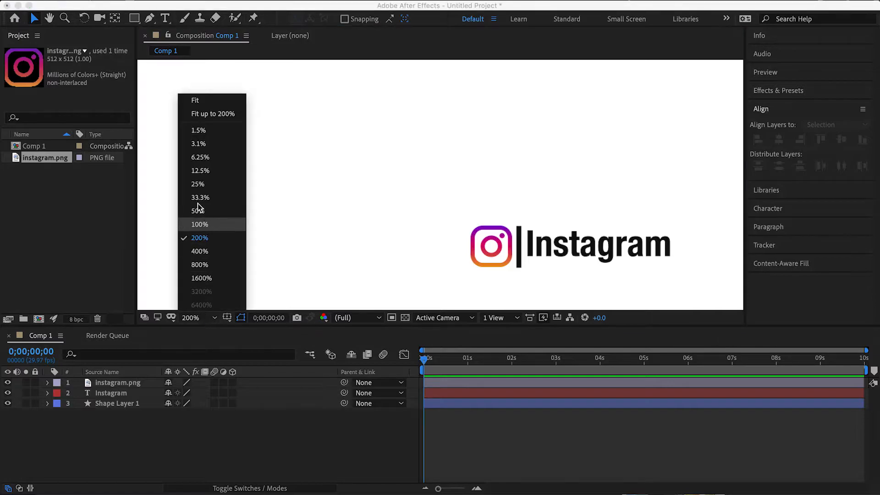
{"action": "left_click", "coordinate": [194, 102]}
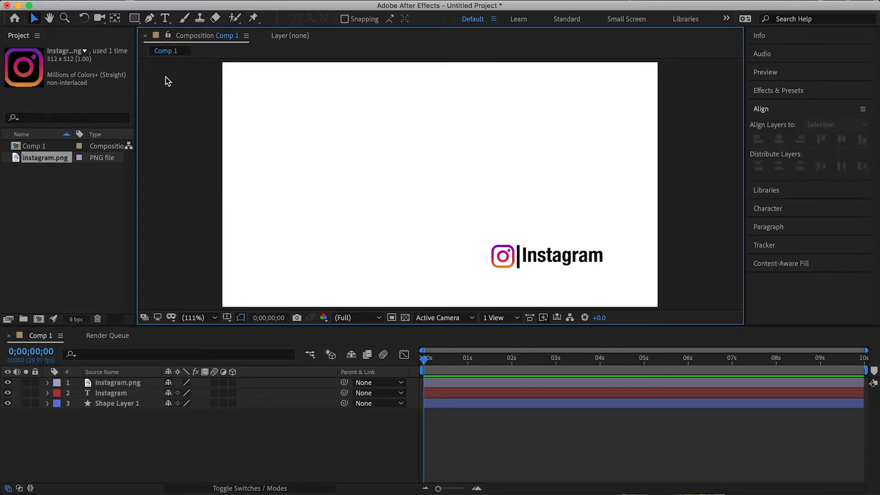
Draw a rectangle covering the whole composition as a new shape layer and reveal the layer's transform properties
{"action": "left_click", "coordinate": [133, 19]}
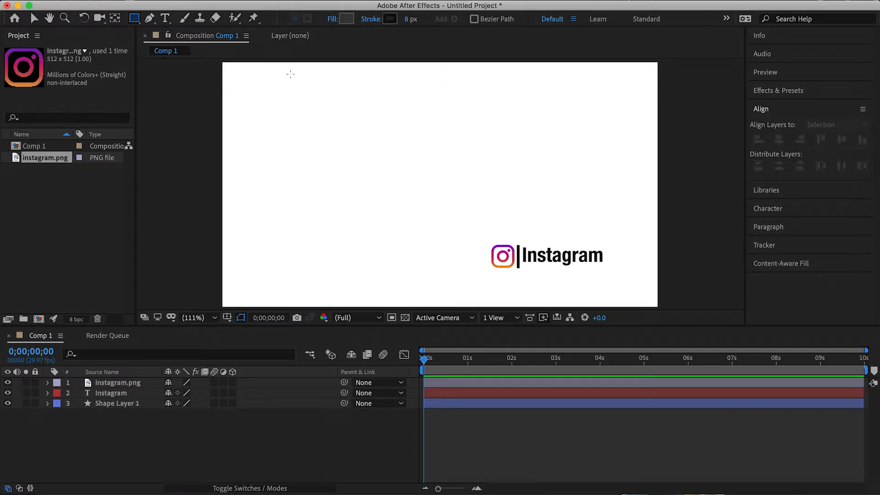
{"action": "left_click_drag", "start_coordinate": [223, 62], "coordinate": [660, 308]}
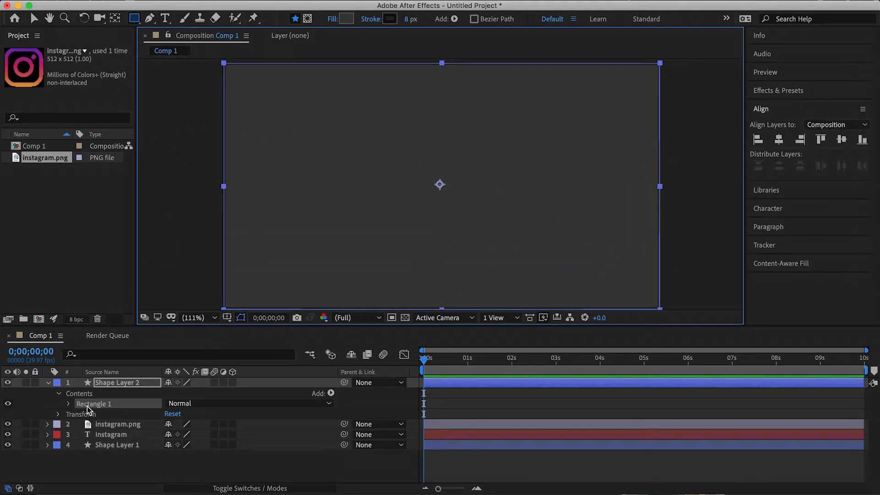
{"action": "left_click", "coordinate": [72, 408]}
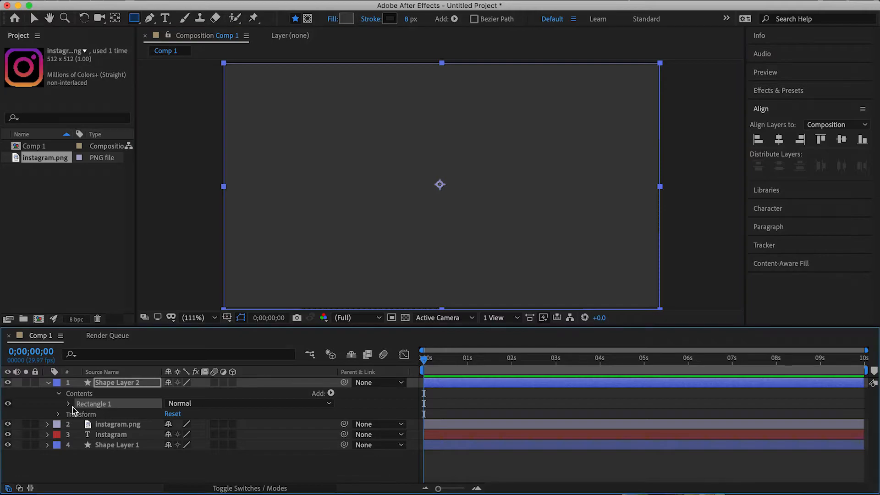
{"action": "left_click", "coordinate": [48, 384]}
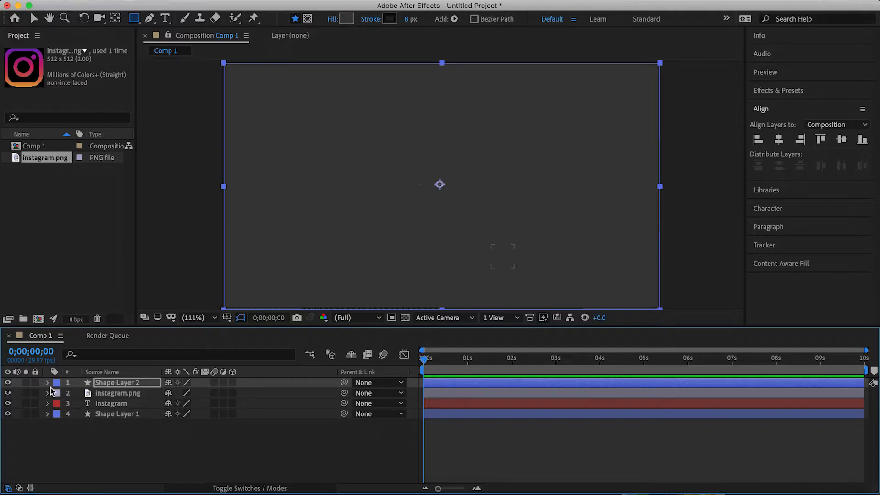
{"action": "left_click", "coordinate": [48, 383]}
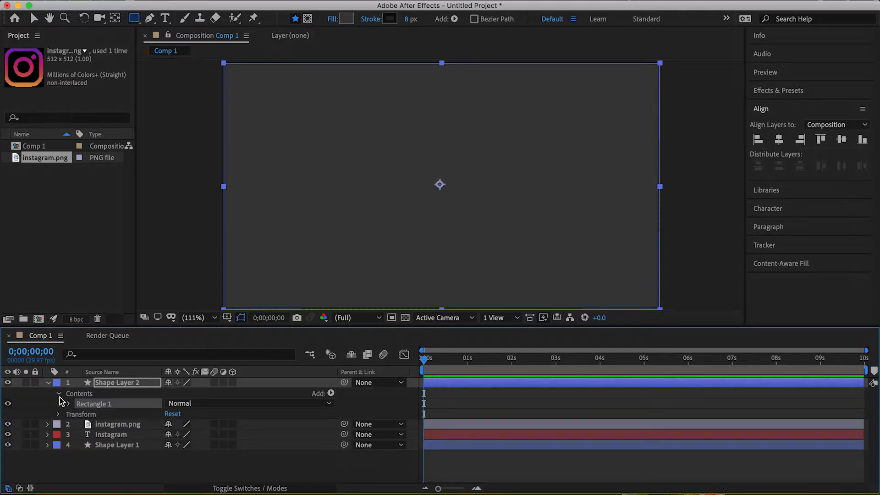
{"action": "left_click", "coordinate": [59, 395]}
{"action": "left_click", "coordinate": [58, 405]}
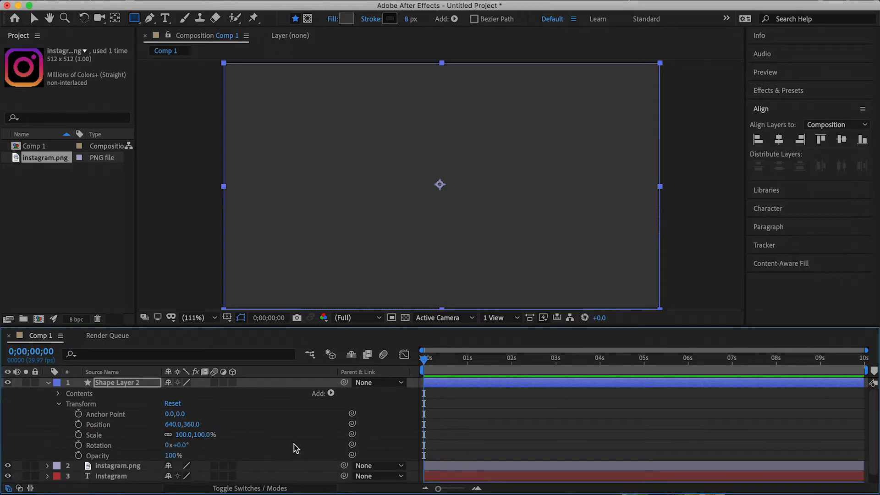
Try scaling the rectangle's shape layer to 115% and undo the change
{"action": "left_click", "coordinate": [201, 435]}
{"action": "left_click_drag", "start_coordinate": [202, 434], "coordinate": [181, 442]}
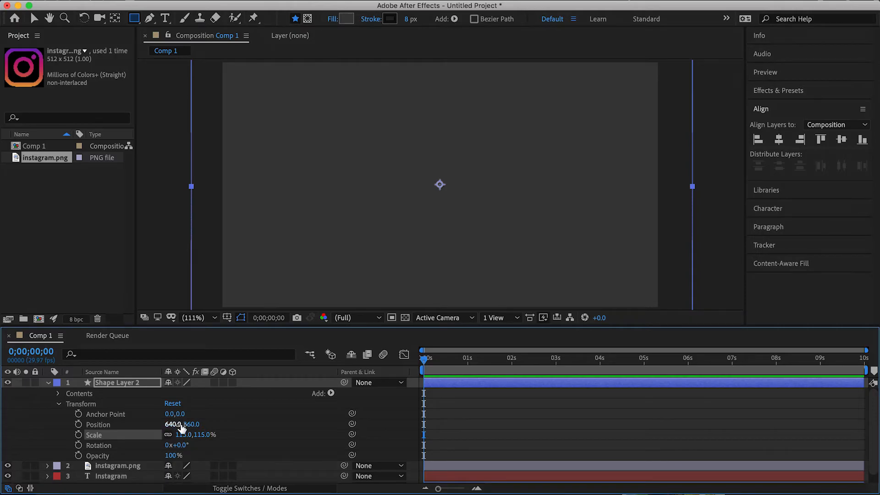
{"action": "key", "text": "super+z"}
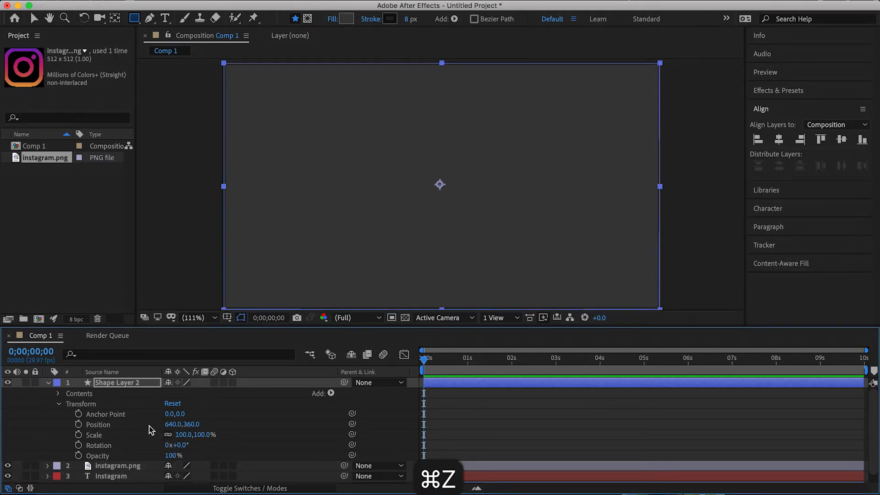
Shift the rectangle's layer right to position 1508, 360 so it starts at the vertical line, collapse its properties and deselect it
{"action": "left_click_drag", "start_coordinate": [171, 425], "coordinate": [672, 398]}
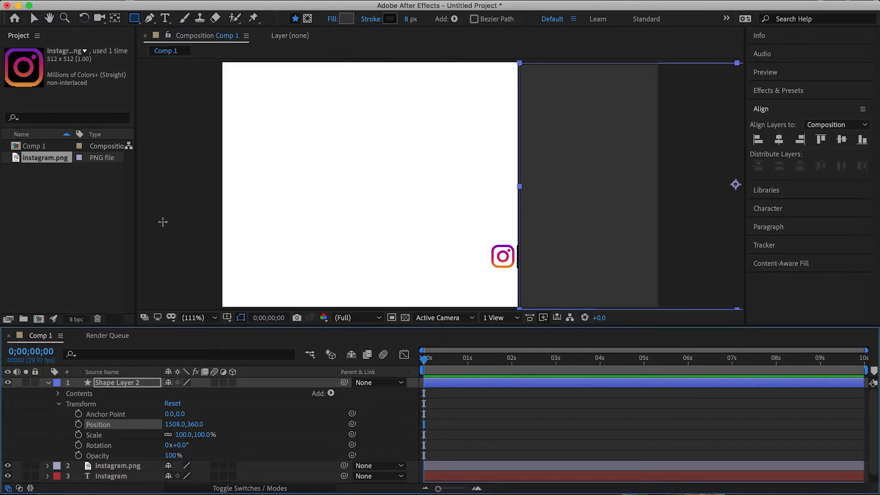
{"action": "left_click", "coordinate": [47, 383]}
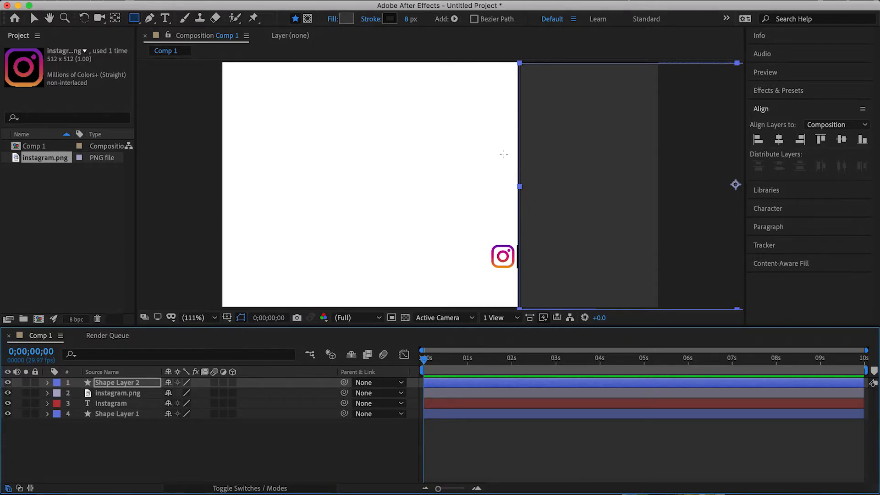
{"action": "left_click_drag", "start_coordinate": [469, 171], "coordinate": [475, 175]}
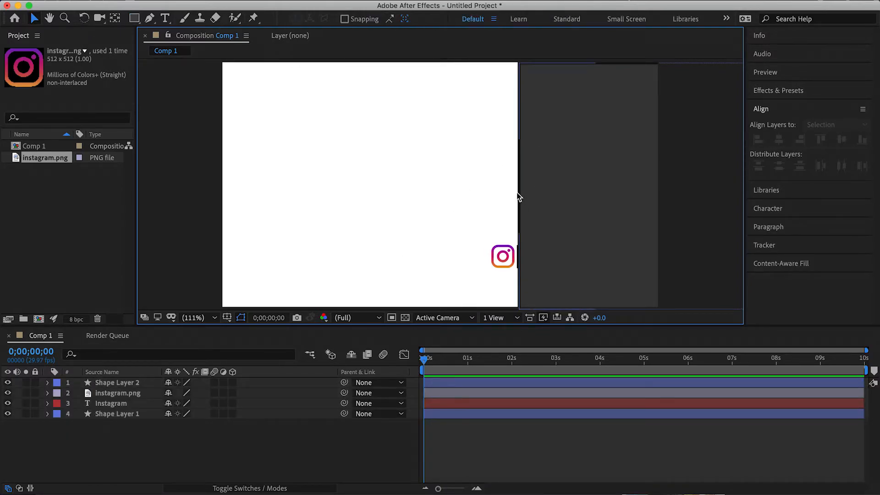
Move the "Instagram" text layer directly beneath the rectangle's shape layer and select the rectangle's layer
{"action": "left_click", "coordinate": [118, 405]}
{"action": "left_click_drag", "start_coordinate": [120, 407], "coordinate": [113, 389]}
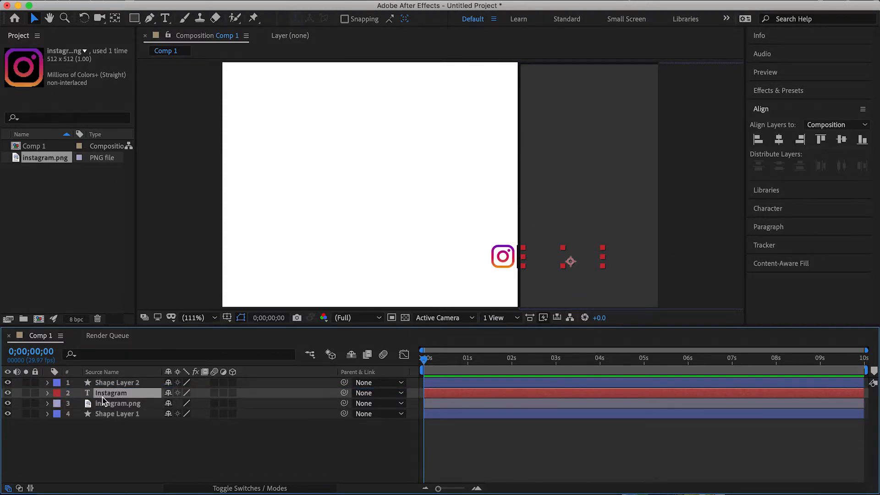
{"action": "left_click", "coordinate": [130, 384]}
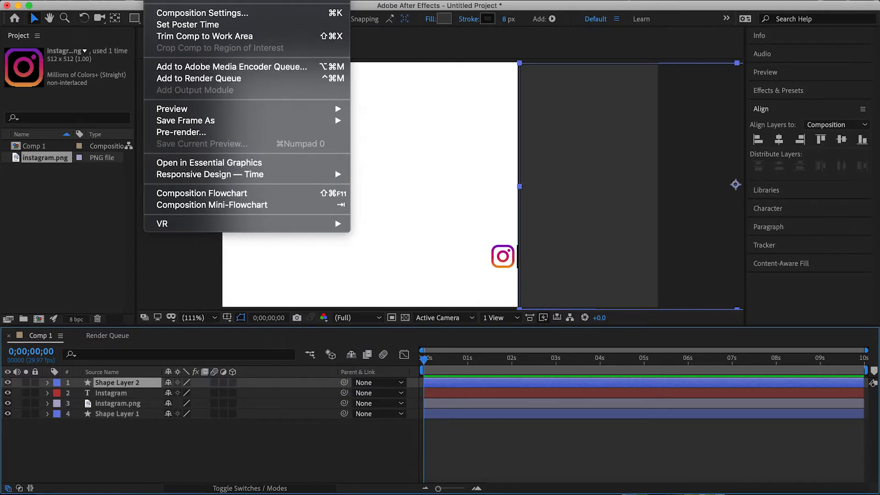
Add a new mask to the rectangle's layer, Shape Layer 2
{"action": "left_click", "coordinate": [137, 384]}
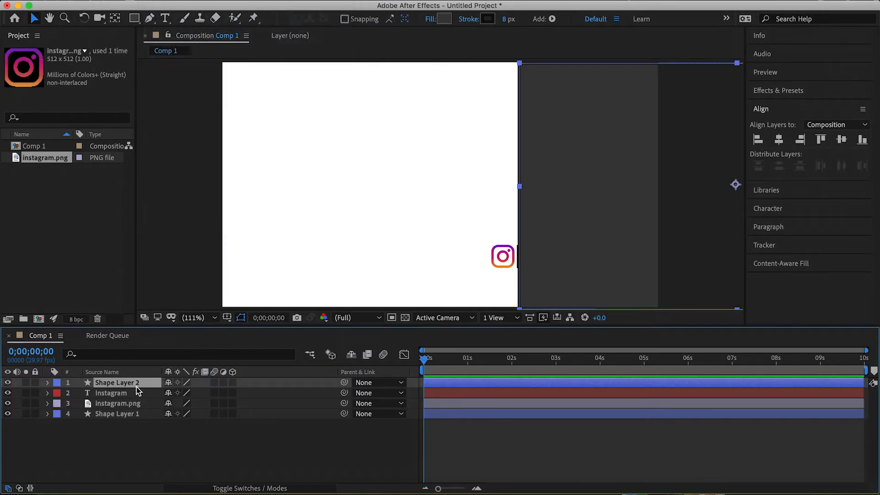
{"action": "right_click", "coordinate": [136, 386]}
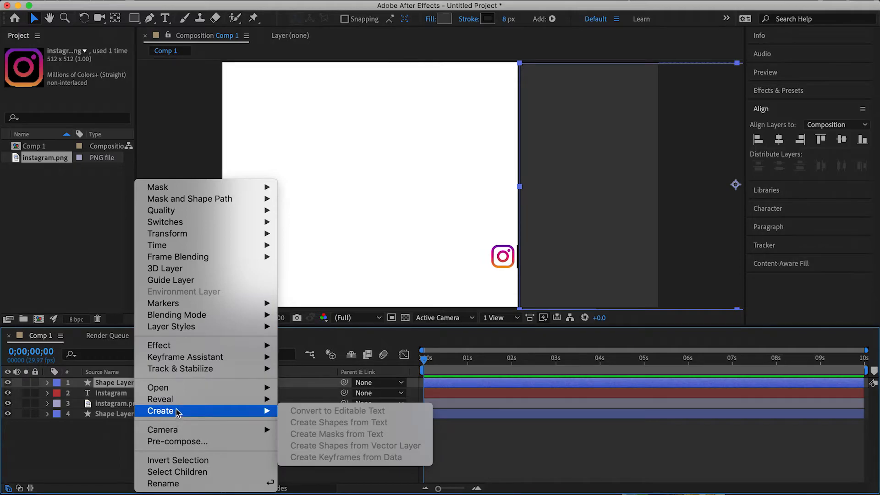
{"action": "mouse_move", "coordinate": [183, 187]}
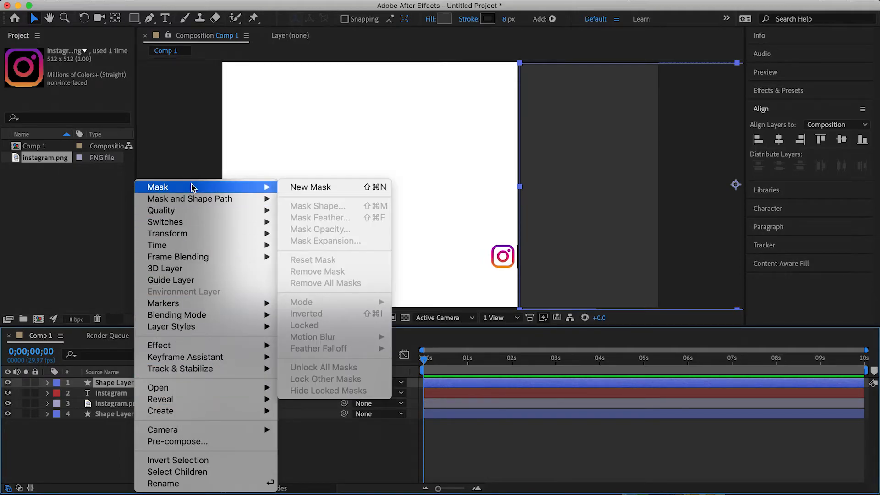
{"action": "left_click", "coordinate": [311, 187]}
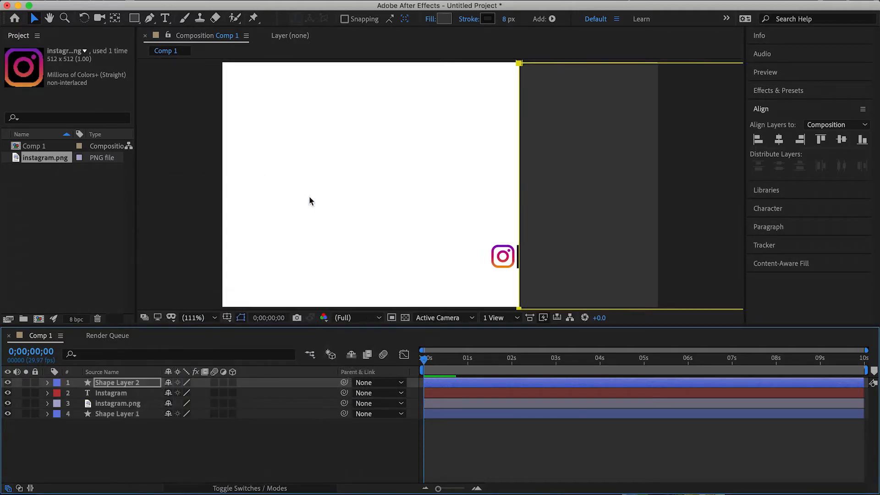
Apply an Alpha Matte track matte to the "Instagram" text layer and toggle the visibility of Shape Layer 2 above it to check the effect
{"action": "left_click", "coordinate": [123, 395]}
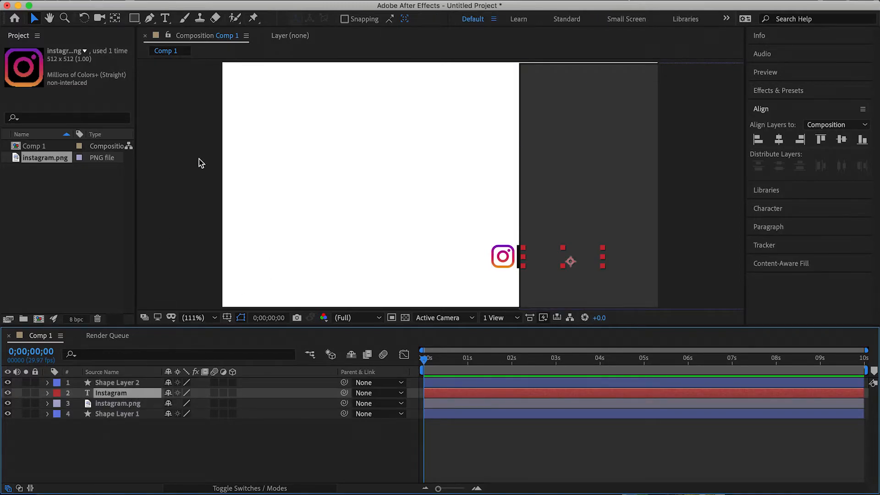
{"action": "right_click", "coordinate": [204, 393]}
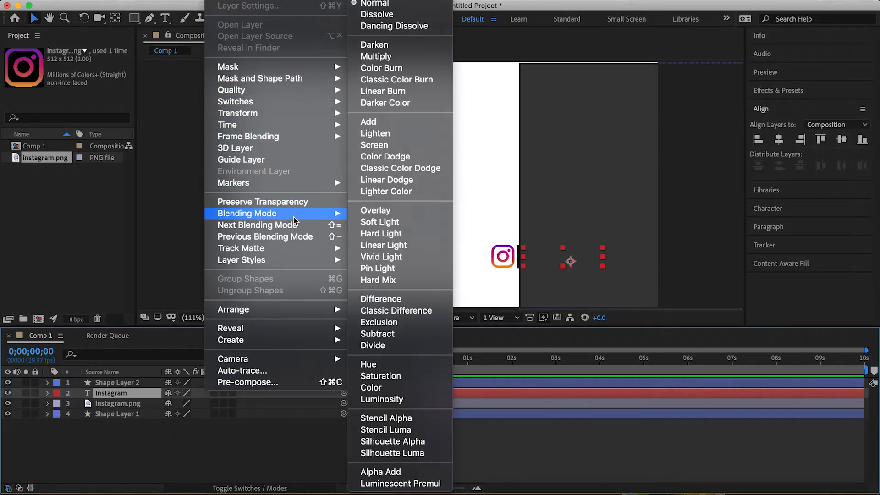
{"action": "mouse_move", "coordinate": [290, 252]}
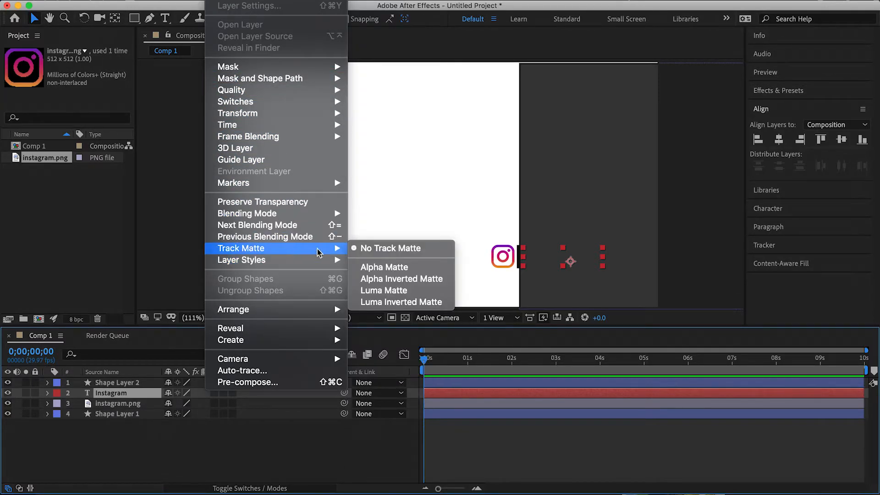
{"action": "left_click", "coordinate": [394, 267]}
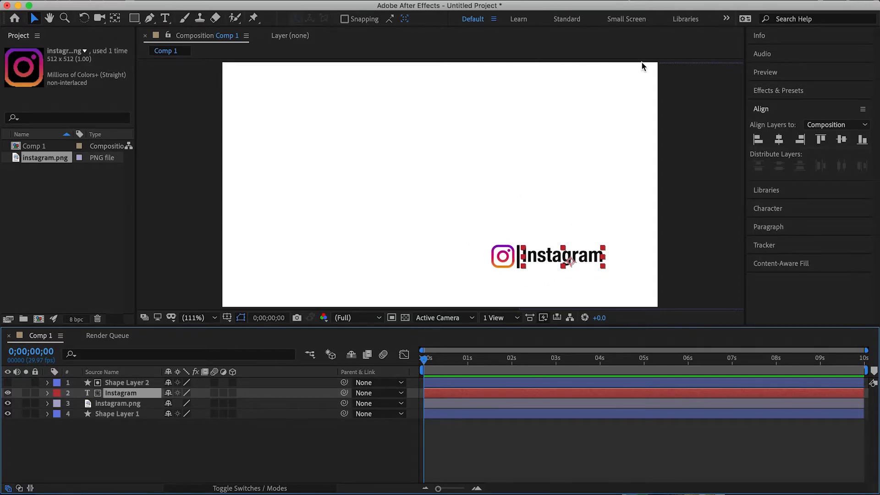
{"action": "left_click", "coordinate": [5, 384]}
{"action": "left_click", "coordinate": [8, 384]}
{"action": "left_click", "coordinate": [7, 383]}
{"action": "left_click", "coordinate": [8, 383]}
Test the matte by shifting the "Instagram" text horizontally, leave it at position 1023, 585 and collapse the layer's properties
{"action": "left_click", "coordinate": [47, 393]}
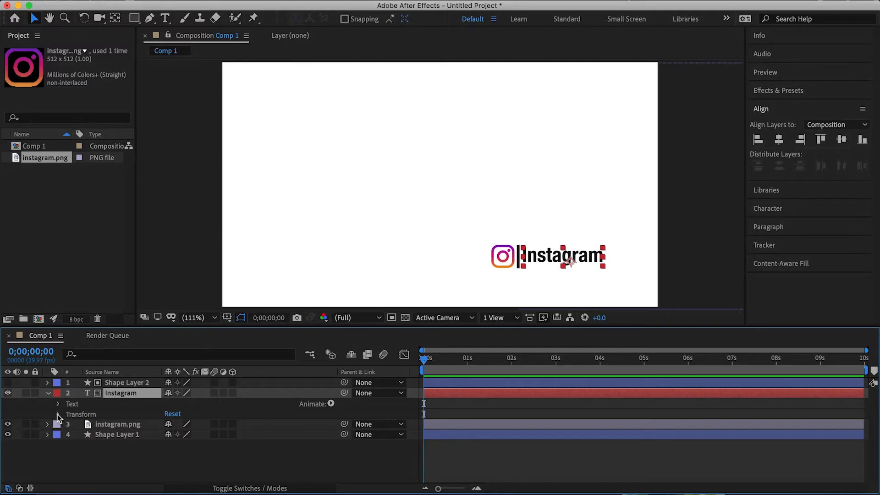
{"action": "left_click", "coordinate": [58, 414]}
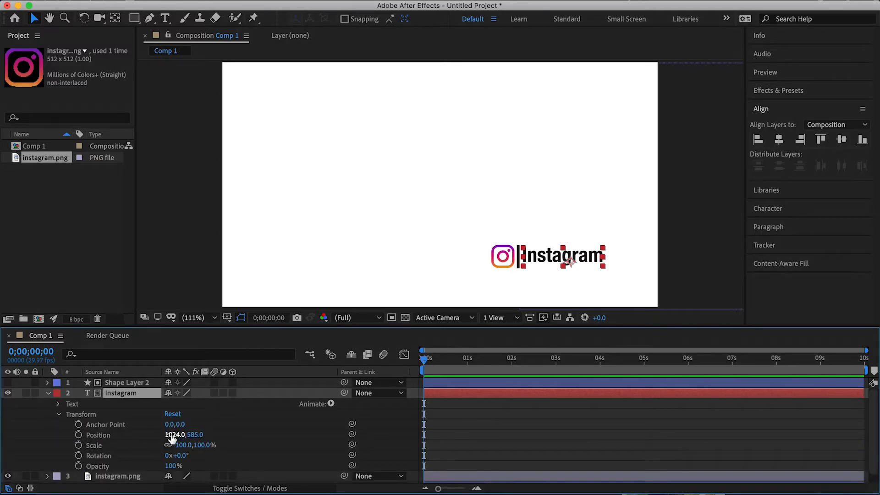
{"action": "left_click_drag", "start_coordinate": [176, 435], "coordinate": [145, 409]}
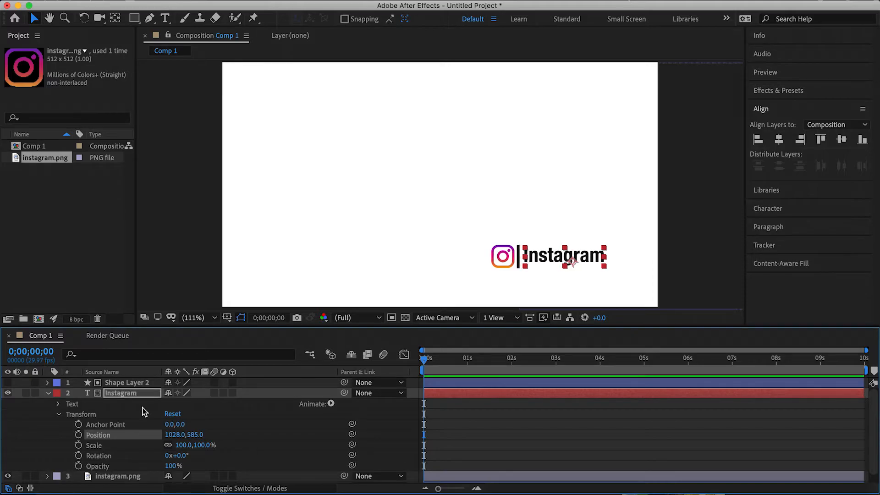
{"action": "left_click_drag", "start_coordinate": [176, 436], "coordinate": [163, 438]}
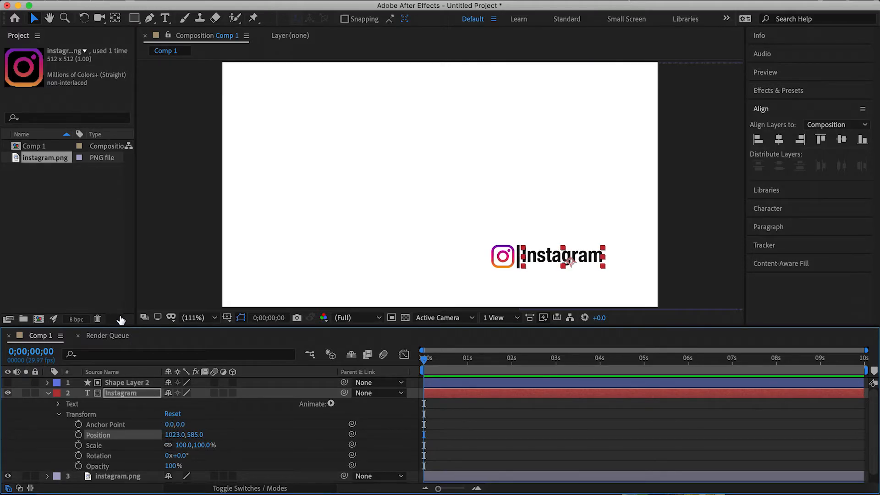
{"action": "left_click", "coordinate": [48, 395]}
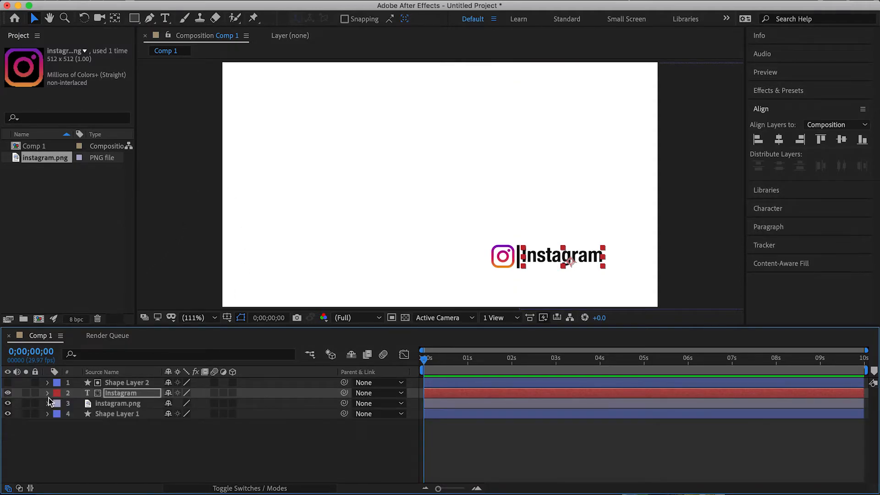
Copy and paste Shape Layer 2 and place the copy directly above the instagram.png layer
{"action": "left_click", "coordinate": [121, 384]}
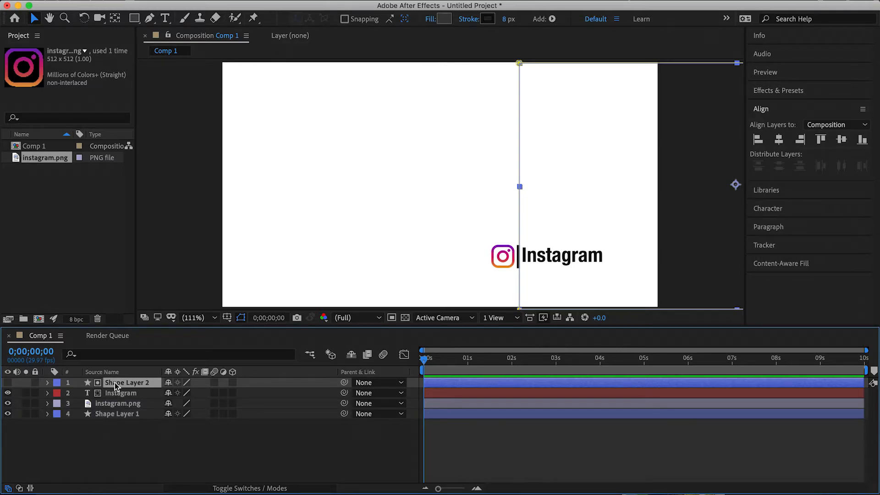
{"action": "key", "text": "super+c"}
{"action": "key", "text": "super+v"}
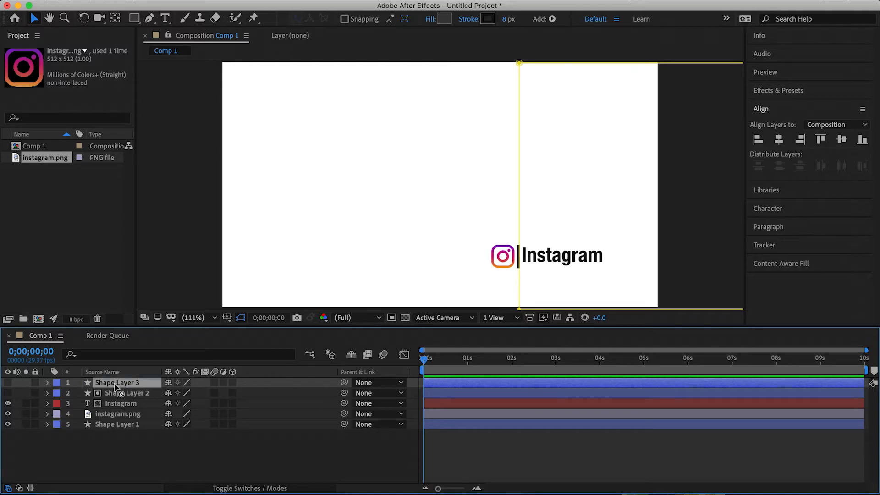
{"action": "left_click_drag", "start_coordinate": [115, 387], "coordinate": [110, 415]}
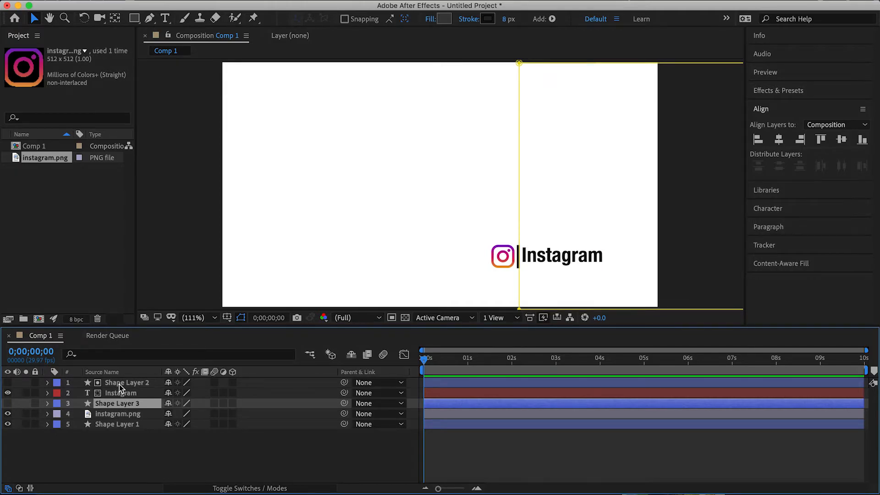
Apply an Alpha Inverted Matte track matte to the instagram.png layer
{"action": "left_click", "coordinate": [117, 414]}
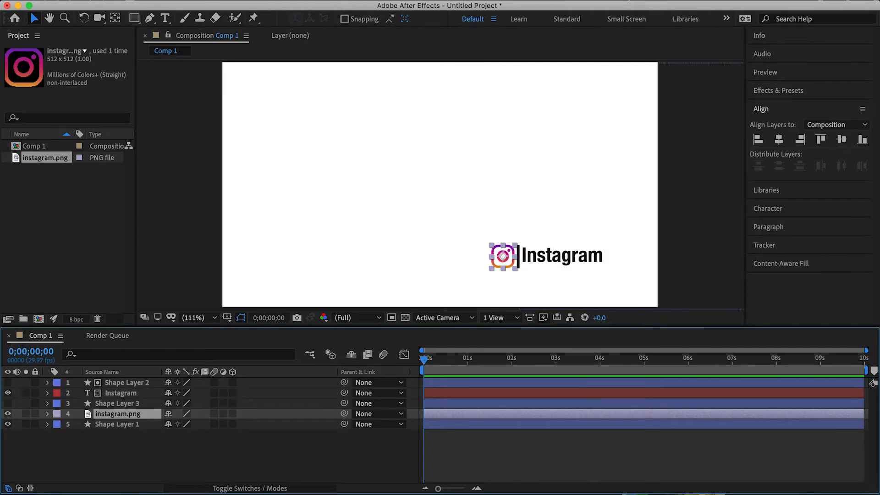
{"action": "left_click", "coordinate": [220, 1]}
{"action": "mouse_move", "coordinate": [260, 252]}
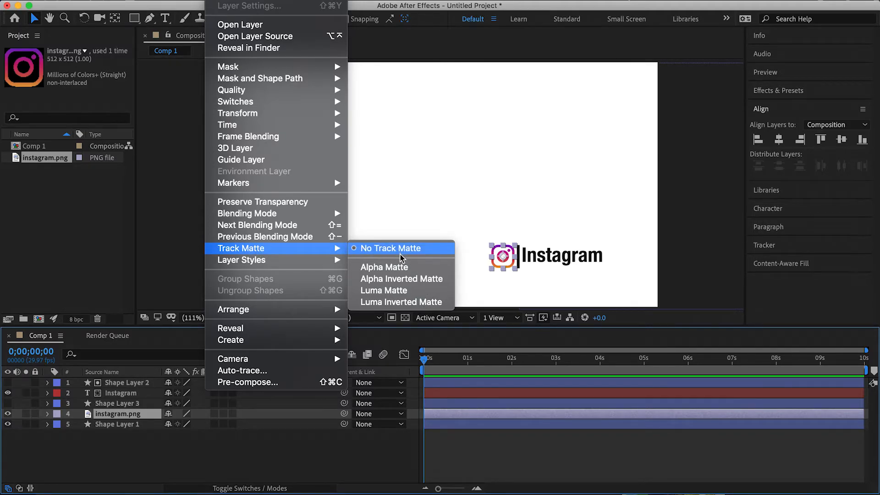
{"action": "left_click", "coordinate": [398, 280]}
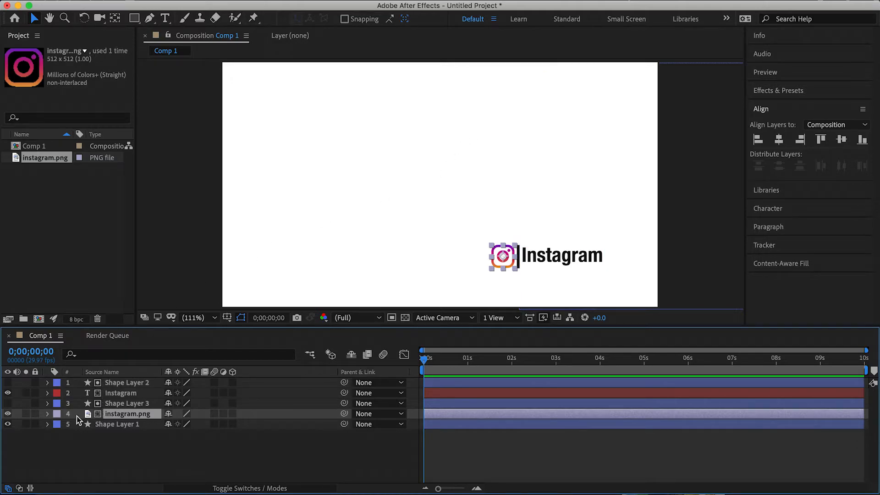
Shift the instagram.png logo horizontally to position 825, 570, collapse its properties and deselect the layer
{"action": "left_click", "coordinate": [47, 414]}
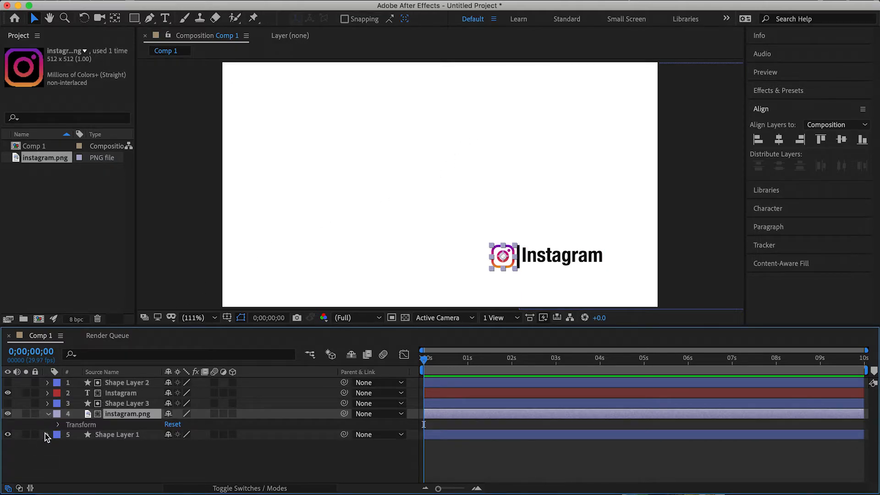
{"action": "left_click", "coordinate": [58, 425]}
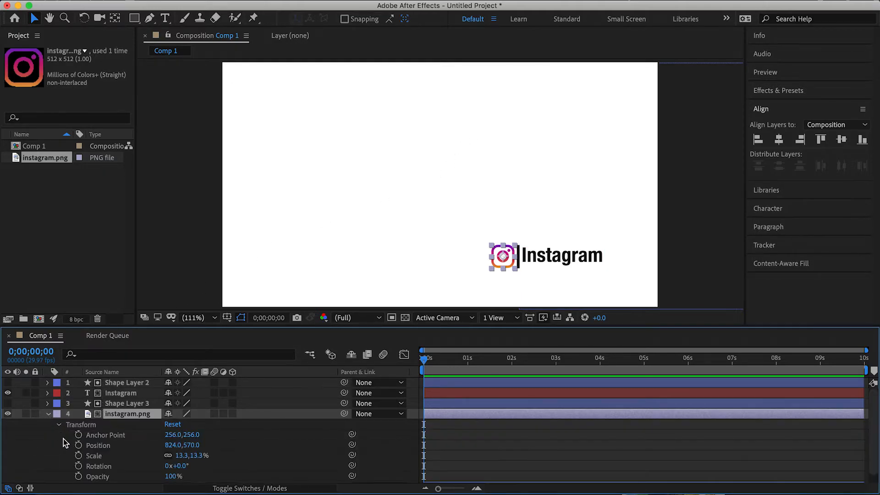
{"action": "left_click", "coordinate": [98, 446]}
{"action": "mouse_move", "coordinate": [181, 445]}
{"action": "left_mouse_down"}
{"action": "mouse_move", "coordinate": [209, 449]}
{"action": "mouse_move", "coordinate": [138, 449]}
{"action": "mouse_move", "coordinate": [202, 447]}
{"action": "mouse_move", "coordinate": [170, 448]}
{"action": "mouse_move", "coordinate": [186, 451]}
{"action": "mouse_move", "coordinate": [176, 456]}
{"action": "left_mouse_up"}
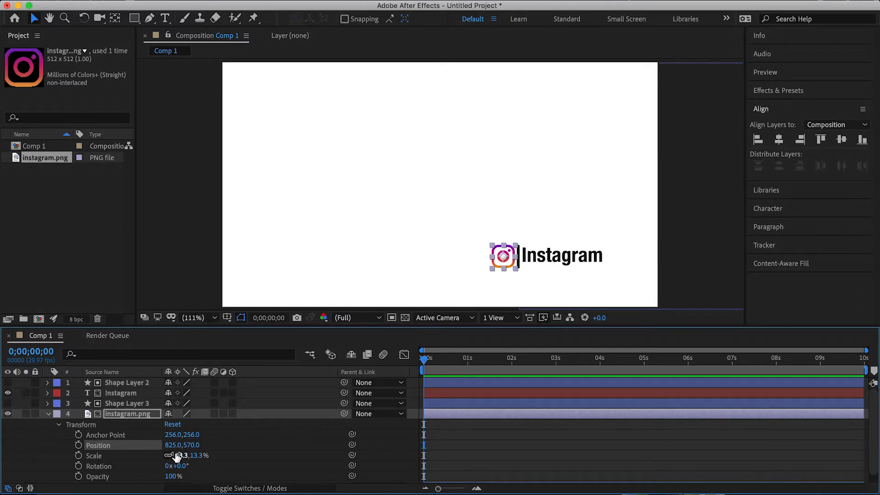
{"action": "left_click", "coordinate": [47, 414]}
{"action": "left_click", "coordinate": [279, 216]}
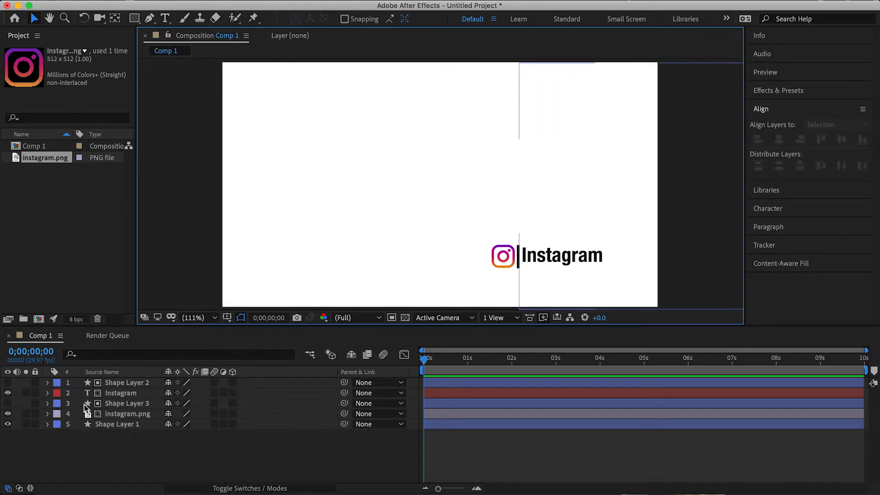
Keyframe the "Instagram" text's position to slide from 760, 585 at the start to 1023, 585 at 0;00;01;19
{"action": "left_click", "coordinate": [110, 394]}
{"action": "left_click", "coordinate": [47, 392]}
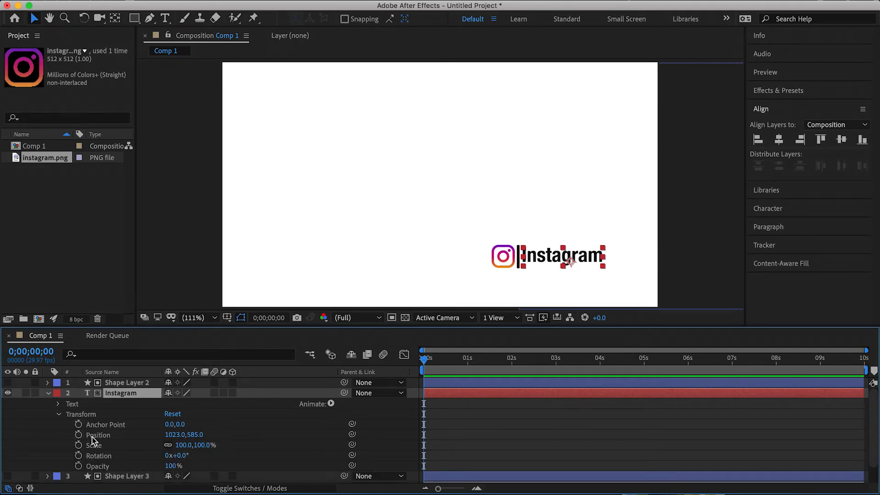
{"action": "left_click", "coordinate": [79, 435]}
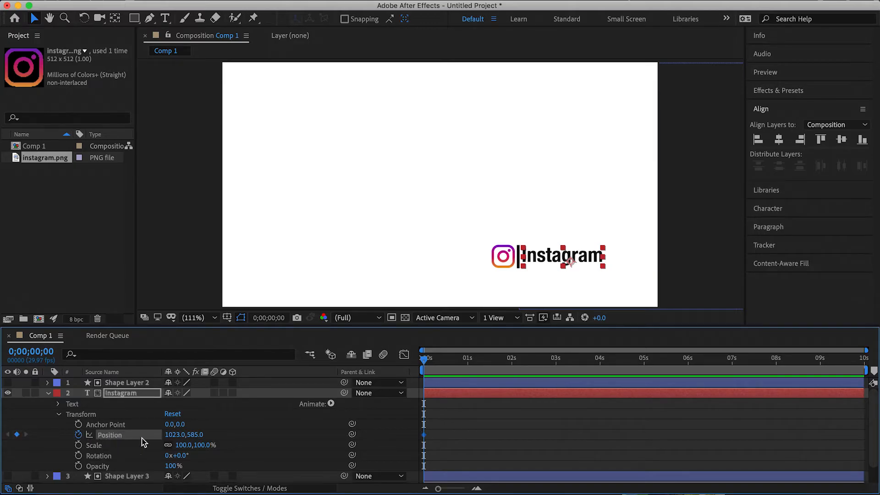
{"action": "mouse_move", "coordinate": [424, 436]}
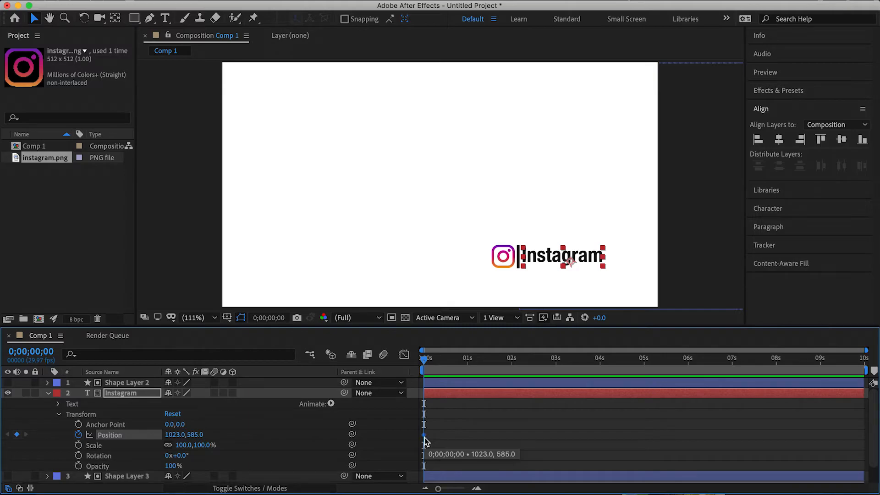
{"action": "left_click_drag", "start_coordinate": [425, 436], "coordinate": [496, 434]}
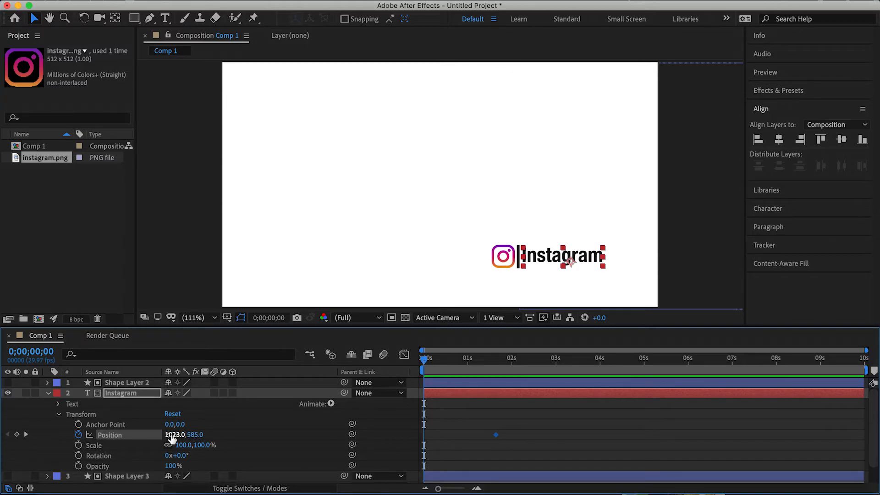
{"action": "left_click_drag", "start_coordinate": [170, 435], "coordinate": [6, 428]}
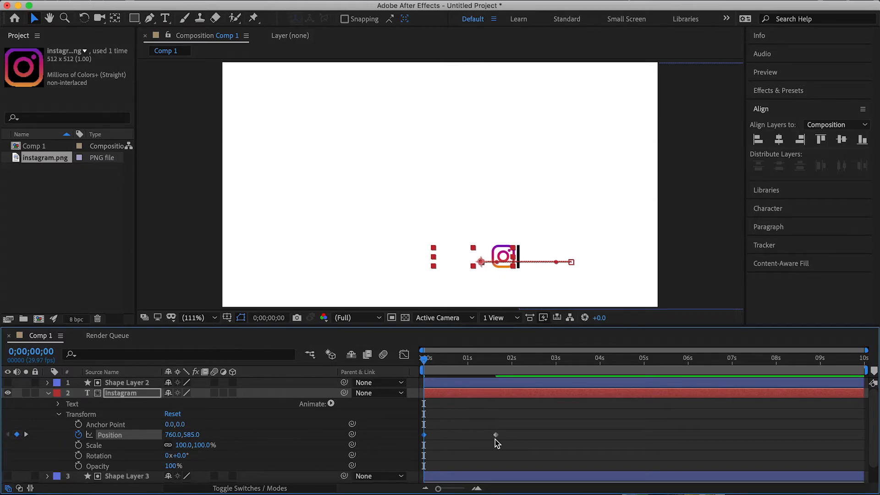
Apply Easy Ease to the "Instagram" text's end position keyframe at 0;00;01;19
{"action": "mouse_move", "coordinate": [497, 436]}
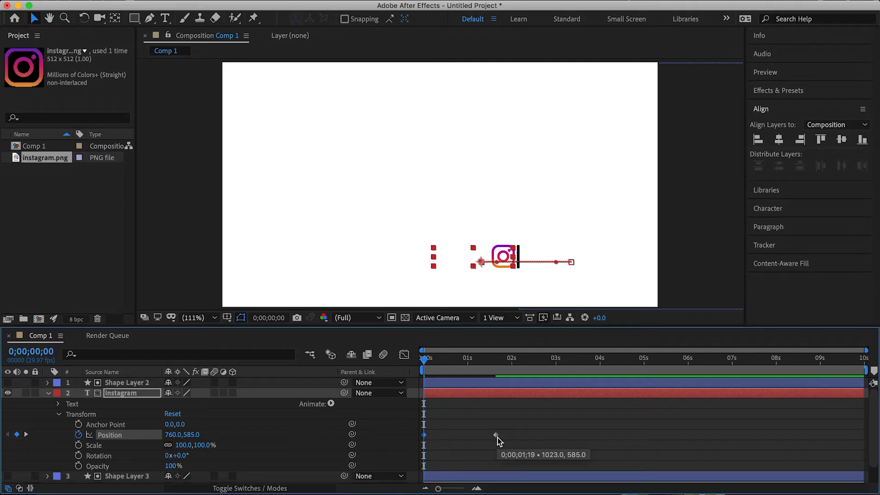
{"action": "left_click", "coordinate": [496, 436]}
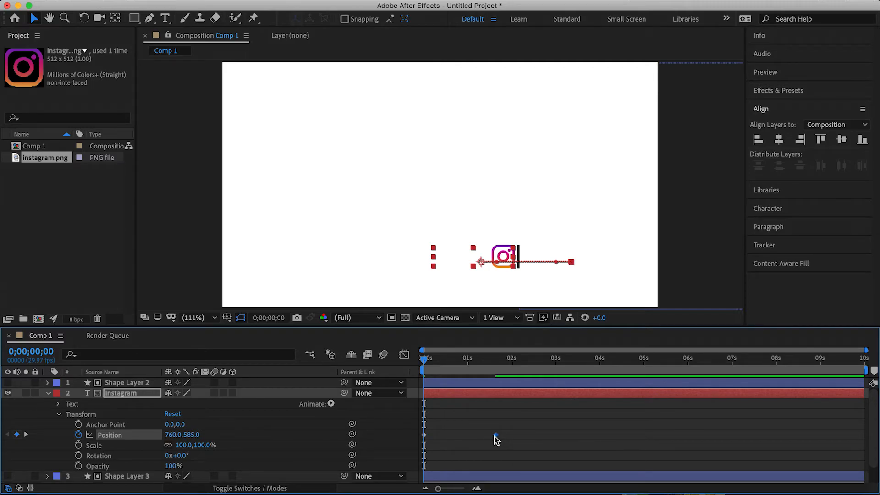
{"action": "right_click", "coordinate": [496, 435]}
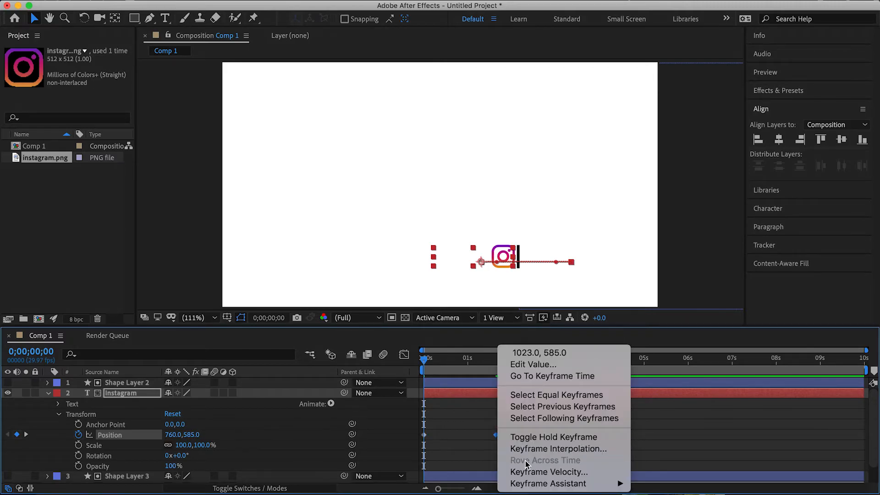
{"action": "mouse_move", "coordinate": [537, 486]}
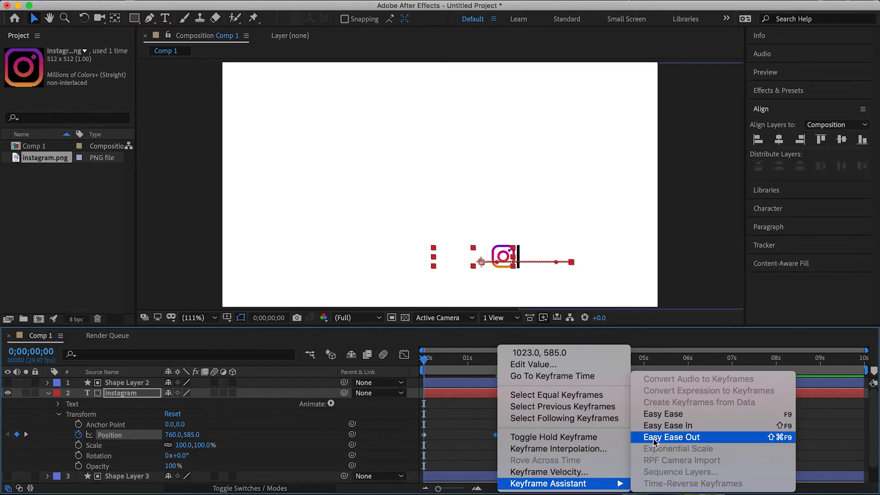
{"action": "left_click", "coordinate": [663, 415]}
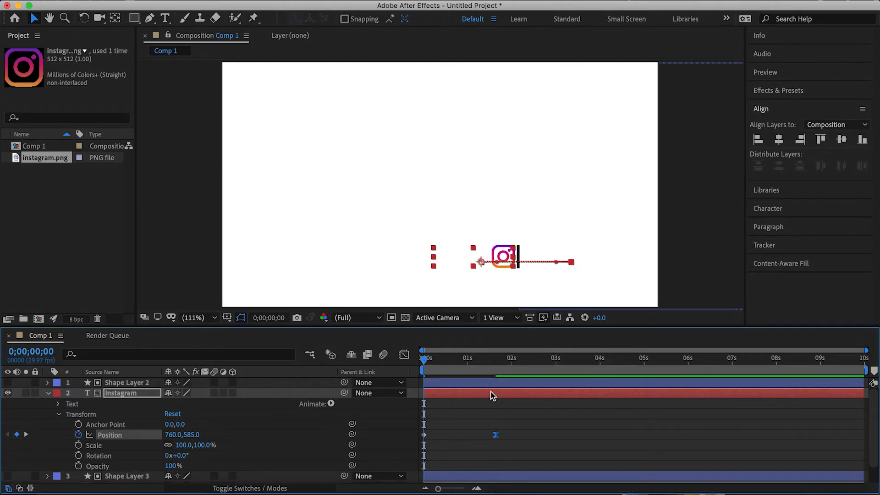
Preview the text's slide-in animation and return the playhead to the start of the timeline
{"action": "key", "text": "space"}
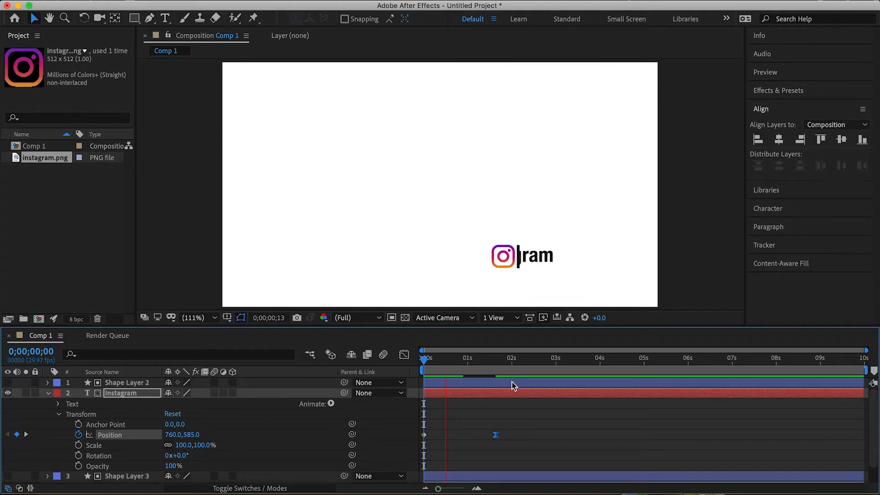
{"action": "key", "text": "space"}
{"action": "left_click_drag", "start_coordinate": [556, 361], "coordinate": [422, 360]}
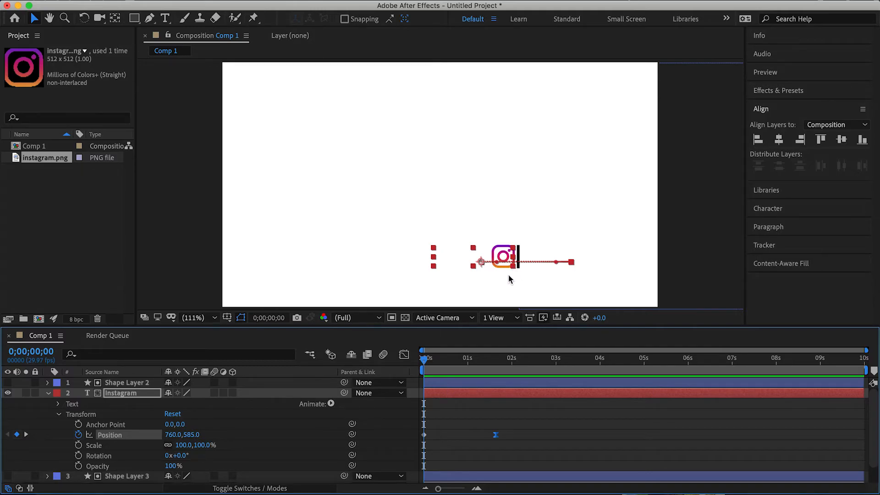
Keyframe the instagram.png logo's position to slide from 924, 570 at the start to 825, 570 just before the 1-second mark
{"action": "left_click", "coordinate": [47, 393]}
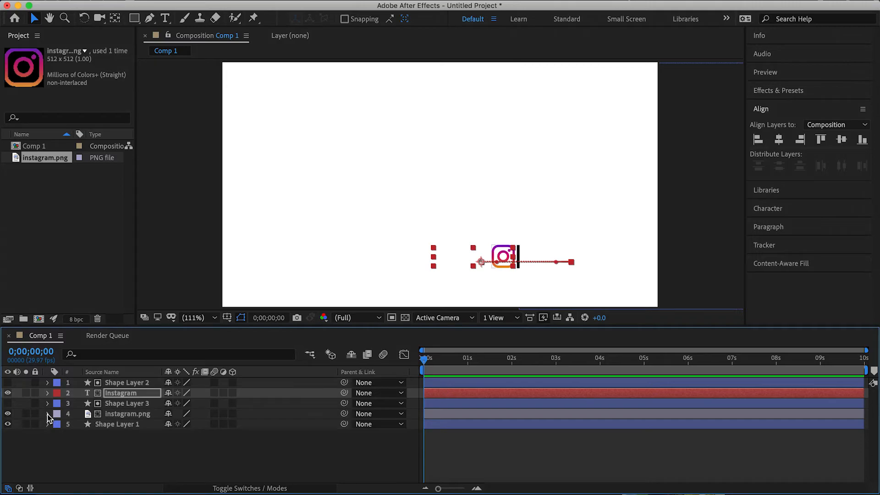
{"action": "left_click", "coordinate": [48, 414]}
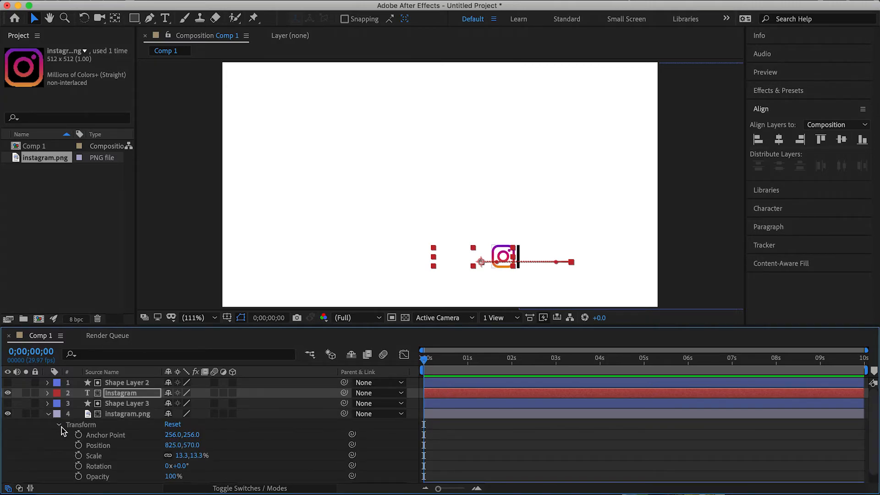
{"action": "scroll", "coordinate": [101, 446], "scroll_direction": "down", "scroll_amount": 1}
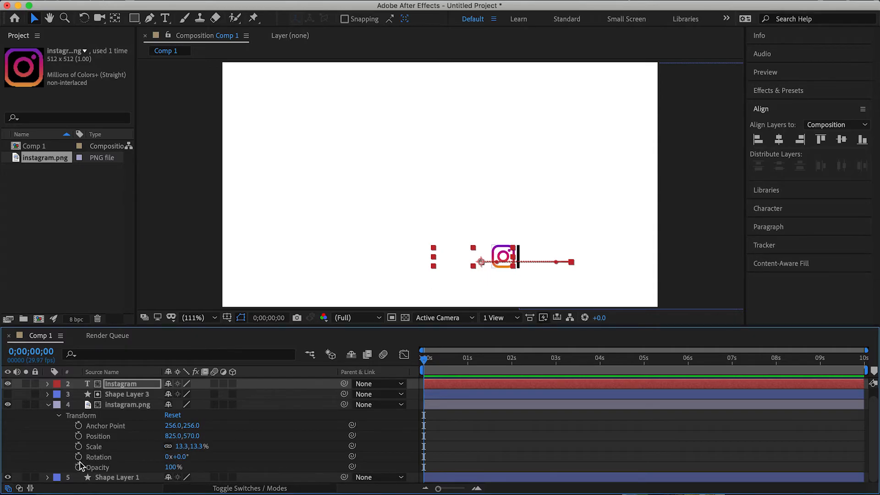
{"action": "left_click", "coordinate": [79, 436]}
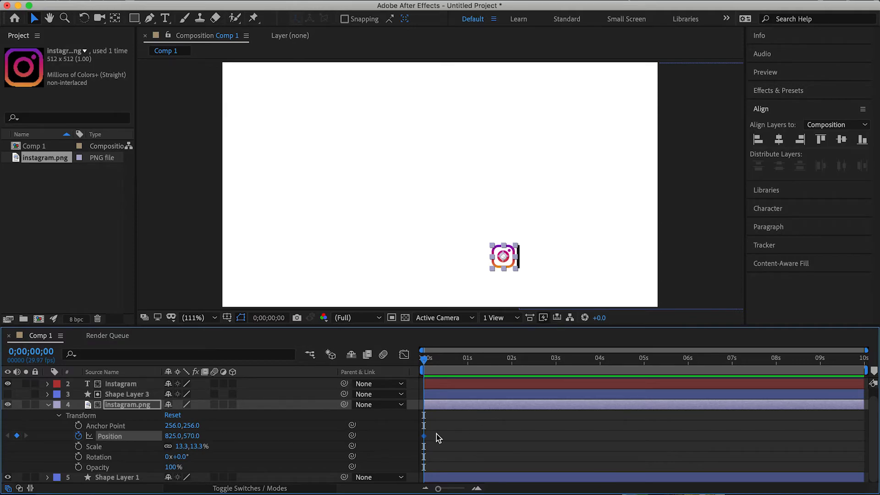
{"action": "left_click_drag", "start_coordinate": [424, 436], "coordinate": [463, 436]}
{"action": "left_click_drag", "start_coordinate": [177, 437], "coordinate": [229, 436]}
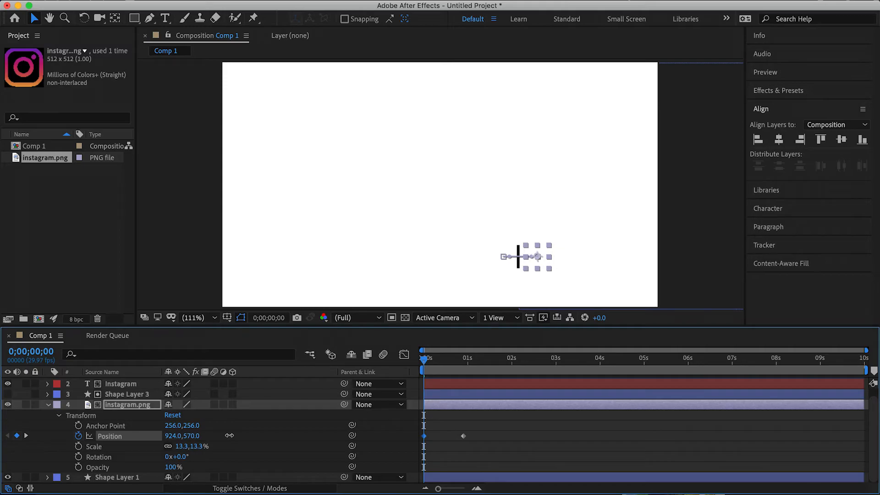
Apply Easy Ease to the logo's end position keyframe and preview the slide-in animation
{"action": "right_click", "coordinate": [464, 436]}
{"action": "mouse_move", "coordinate": [510, 484]}
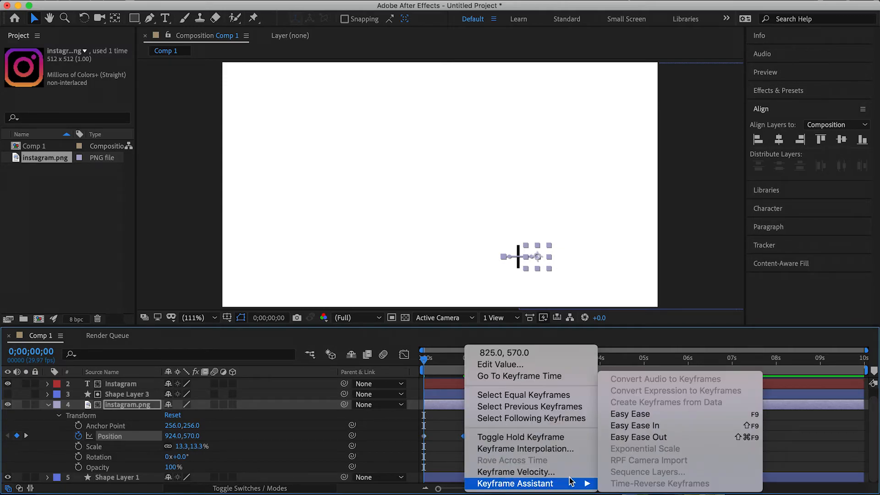
{"action": "left_click", "coordinate": [617, 414]}
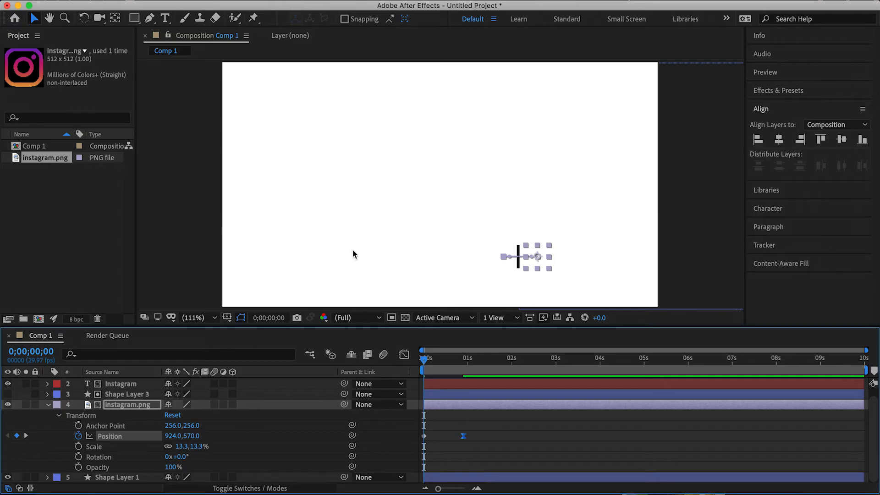
{"action": "left_click", "coordinate": [339, 217]}
{"action": "key", "text": "space"}
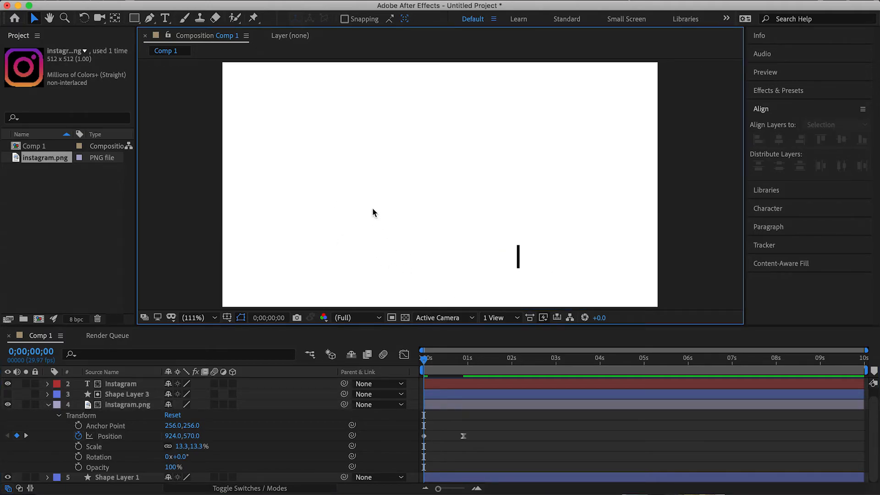
{"action": "key", "text": "space"}
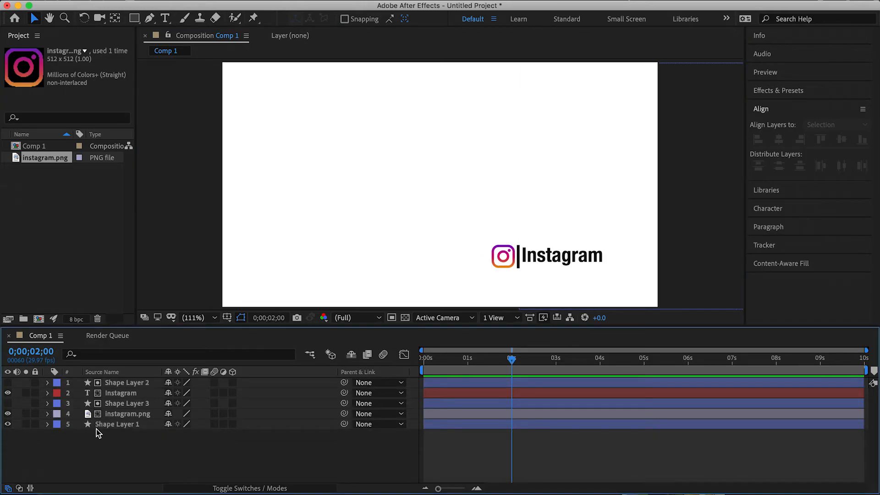
Move Shape Layer 1 to the top of the layer stack and preview the animation from the start
{"action": "left_click", "coordinate": [113, 425]}
{"action": "left_click_drag", "start_coordinate": [117, 425], "coordinate": [119, 383]}
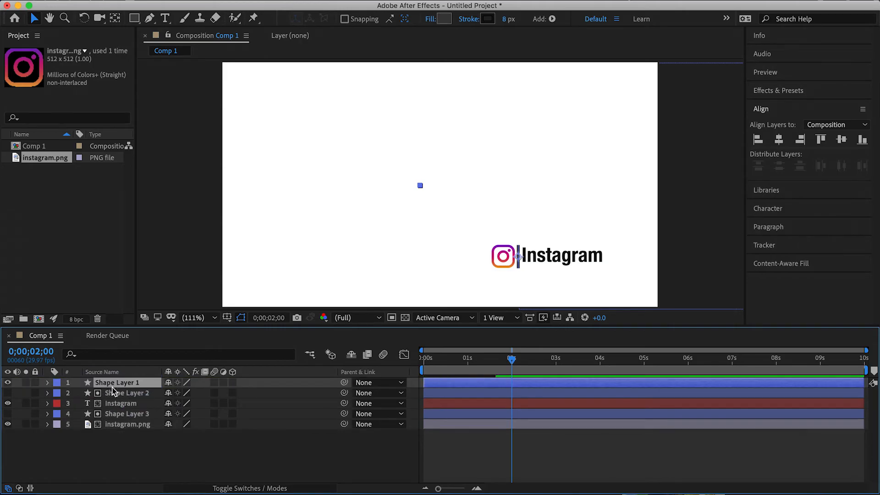
{"action": "left_click_drag", "start_coordinate": [512, 359], "coordinate": [424, 359]}
{"action": "key", "text": "space"}
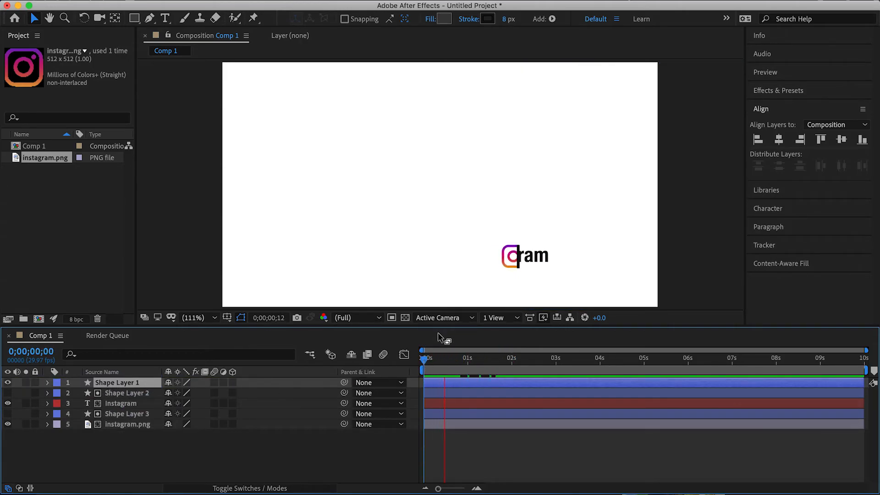
{"action": "left_click", "coordinate": [499, 271]}
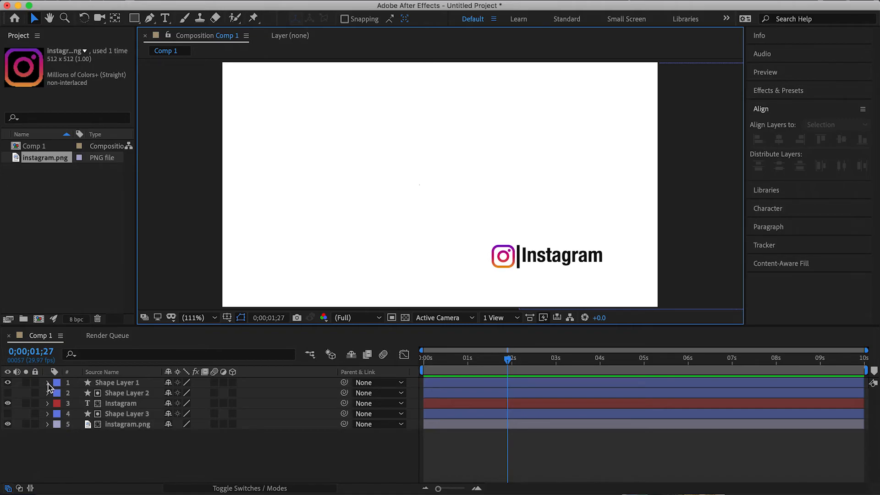
Add a scale keyframe to Shape Layer 1 at the start, with proportions unlinked and the vertical scale set to 0%
{"action": "left_click", "coordinate": [47, 383]}
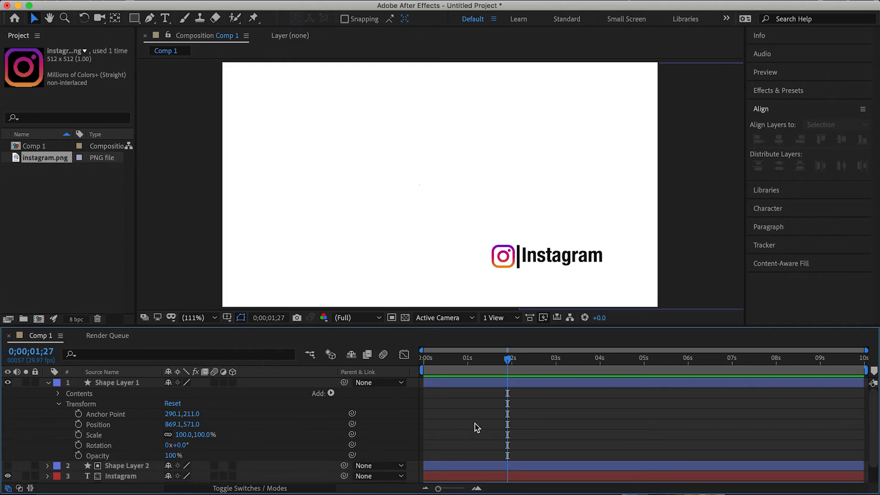
{"action": "left_click_drag", "start_coordinate": [507, 362], "coordinate": [415, 361]}
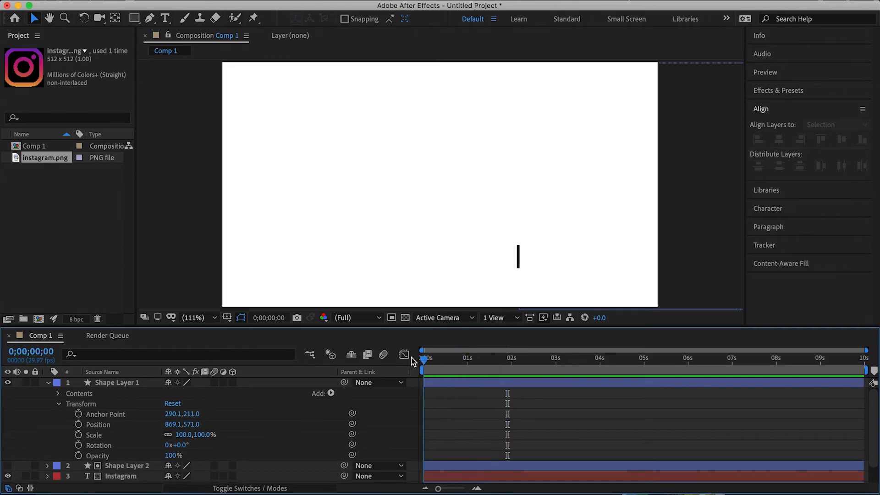
{"action": "left_click", "coordinate": [78, 436]}
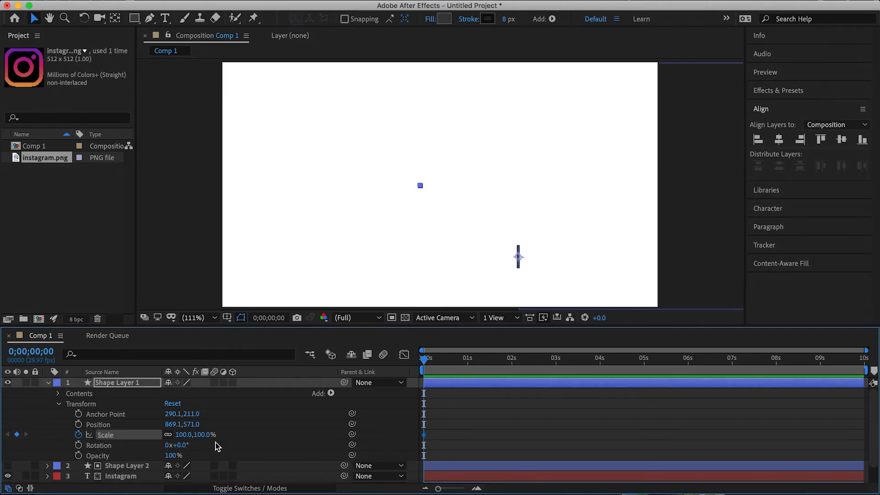
{"action": "left_click", "coordinate": [169, 436]}
{"action": "left_click_drag", "start_coordinate": [203, 437], "coordinate": [143, 434]}
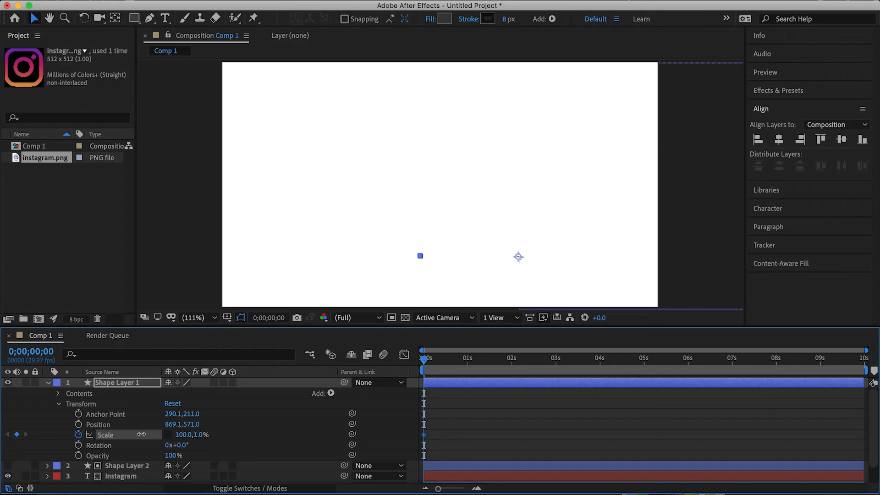
{"action": "left_click", "coordinate": [198, 436]}
{"action": "type", "text": "0"}
{"action": "key", "text": "Return"}
Keyframe the line's vertical scale at 100% at 0;00;00;11 and preview its growth from the start
{"action": "mouse_move", "coordinate": [426, 364]}
{"action": "left_mouse_down"}
{"action": "mouse_move", "coordinate": [447, 364]}
{"action": "mouse_move", "coordinate": [438, 364]}
{"action": "left_mouse_up"}
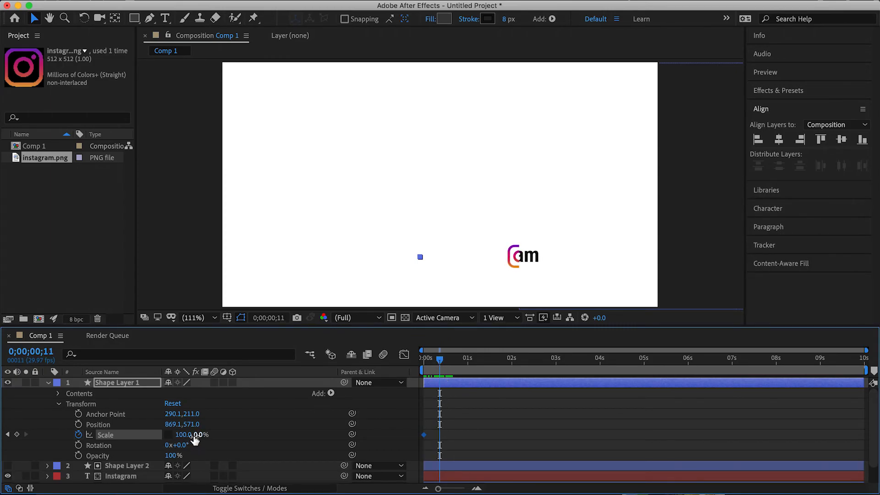
{"action": "left_click_drag", "start_coordinate": [199, 436], "coordinate": [266, 438]}
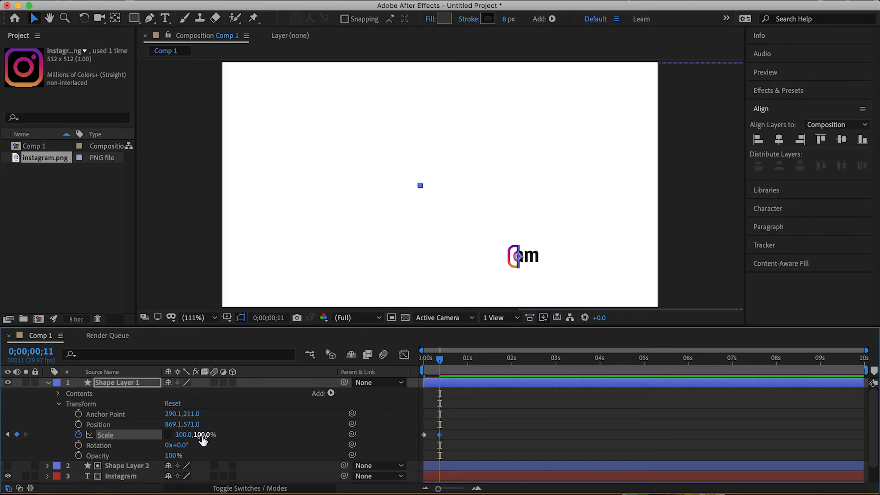
{"action": "left_click_drag", "start_coordinate": [443, 360], "coordinate": [422, 362]}
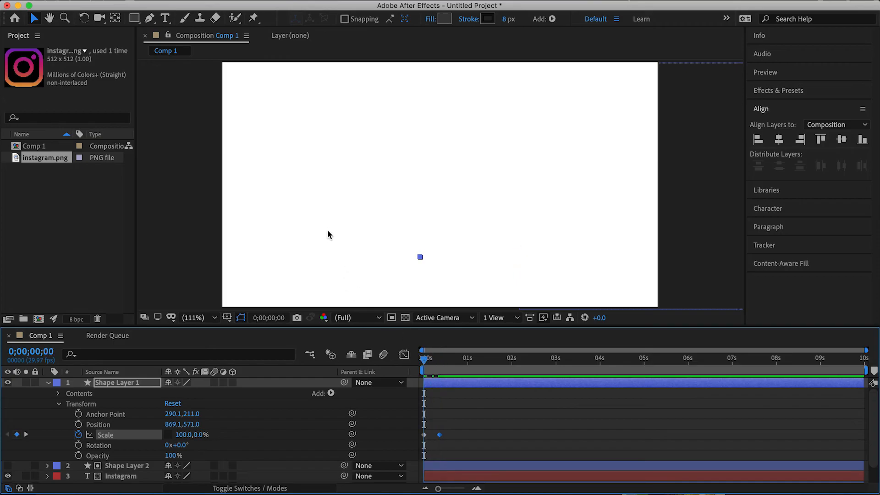
{"action": "left_click", "coordinate": [333, 209]}
{"action": "key", "text": "space"}
Apply Easy Ease to the line's end scale keyframe
{"action": "right_click", "coordinate": [442, 435]}
{"action": "mouse_move", "coordinate": [475, 485]}
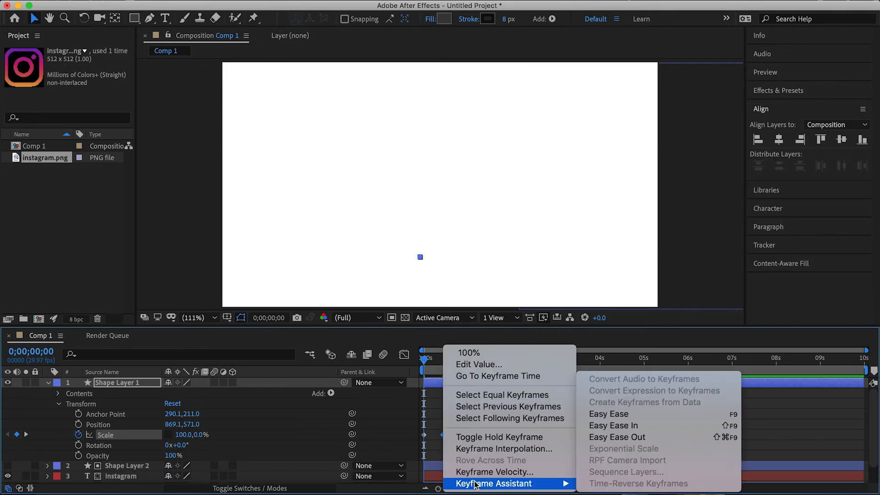
{"action": "left_click", "coordinate": [596, 415]}
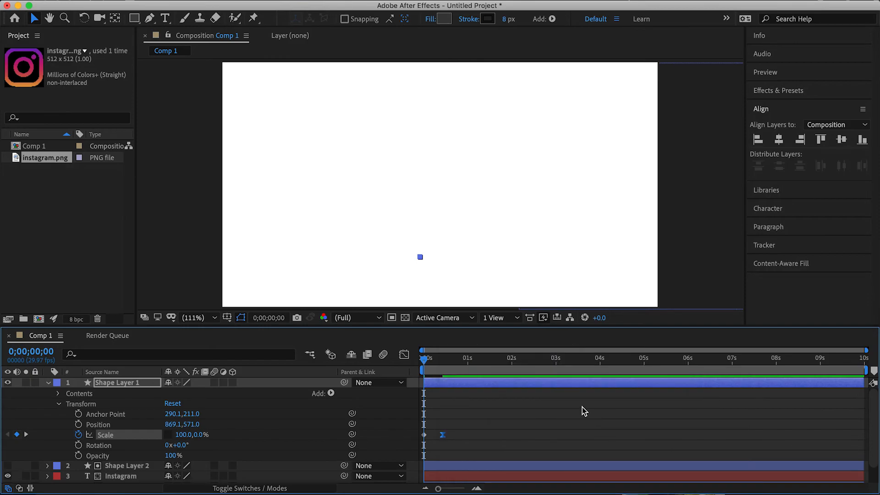
Preview the combined line, logo and text animation twice from the start of the timeline
{"action": "left_click", "coordinate": [434, 215]}
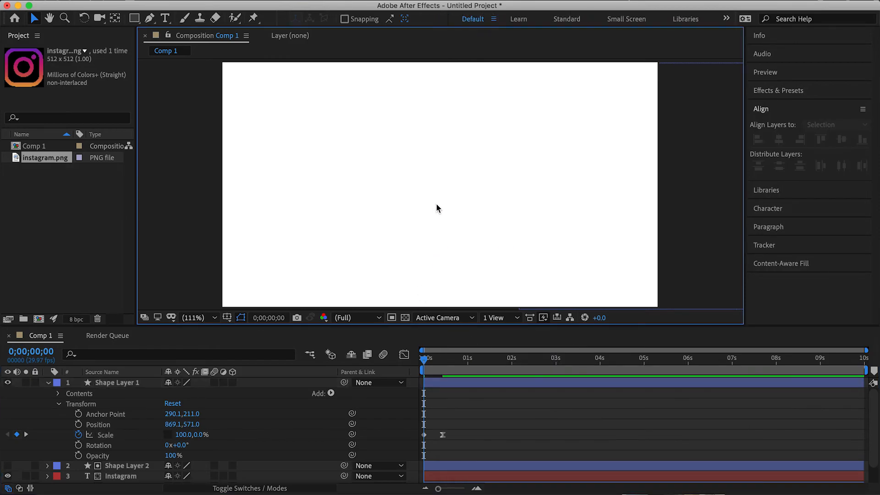
{"action": "key", "text": "space"}
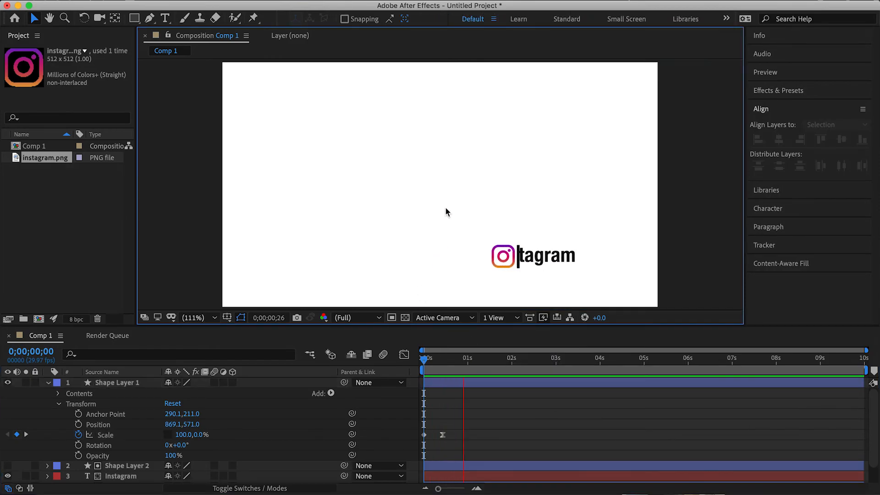
{"action": "key", "text": "space"}
{"action": "left_click_drag", "start_coordinate": [512, 360], "coordinate": [411, 355]}
{"action": "key", "text": "space"}
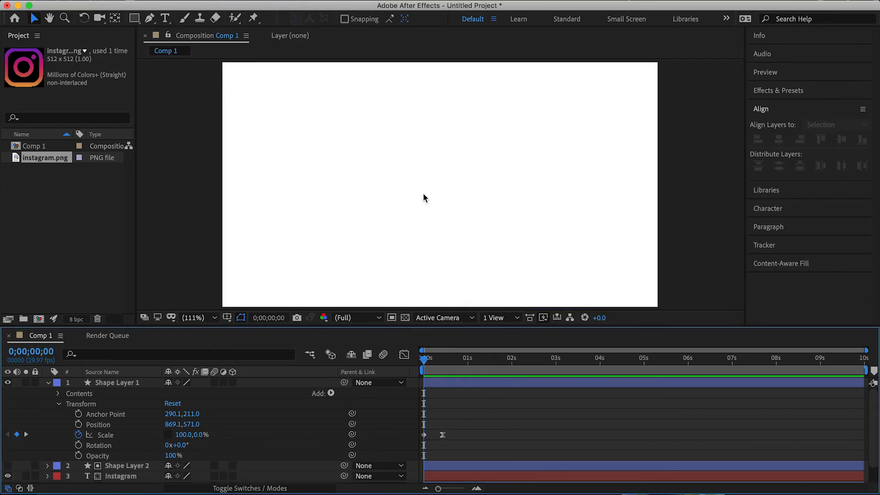
{"action": "key", "text": "space"}
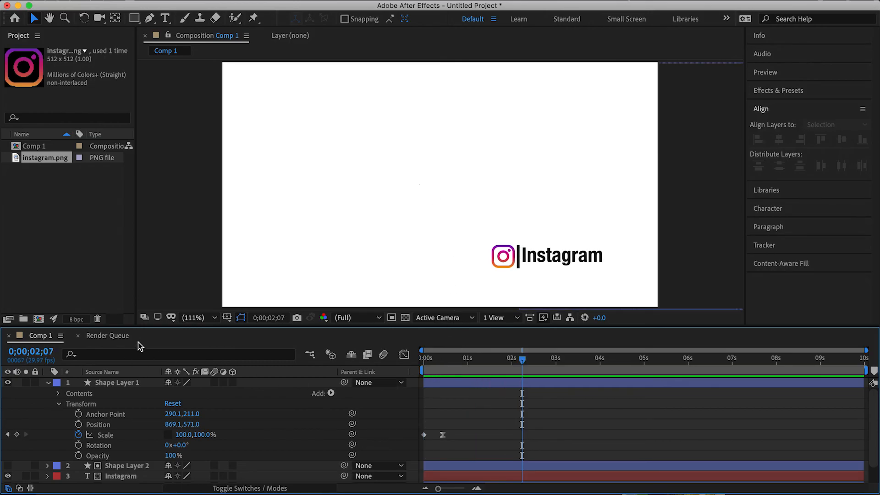